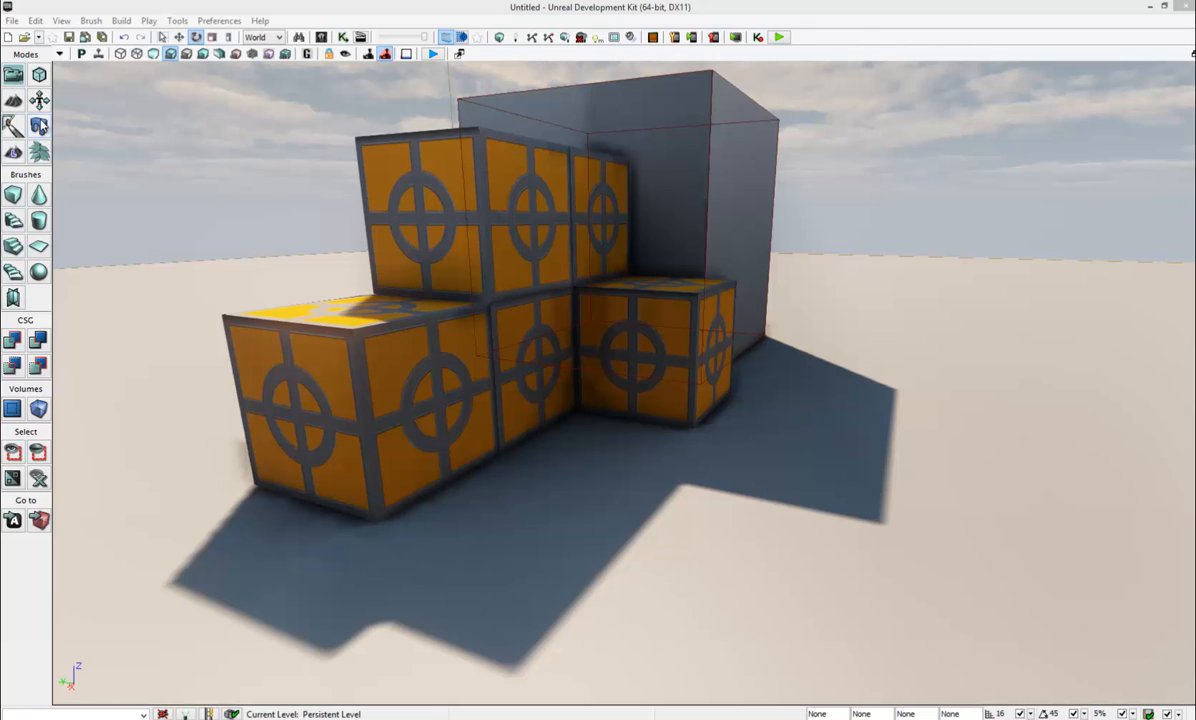
# Step: In the World Properties, set both Default Game Type and Game Type For PIE to utgame
pyautogui.click(62, 20)
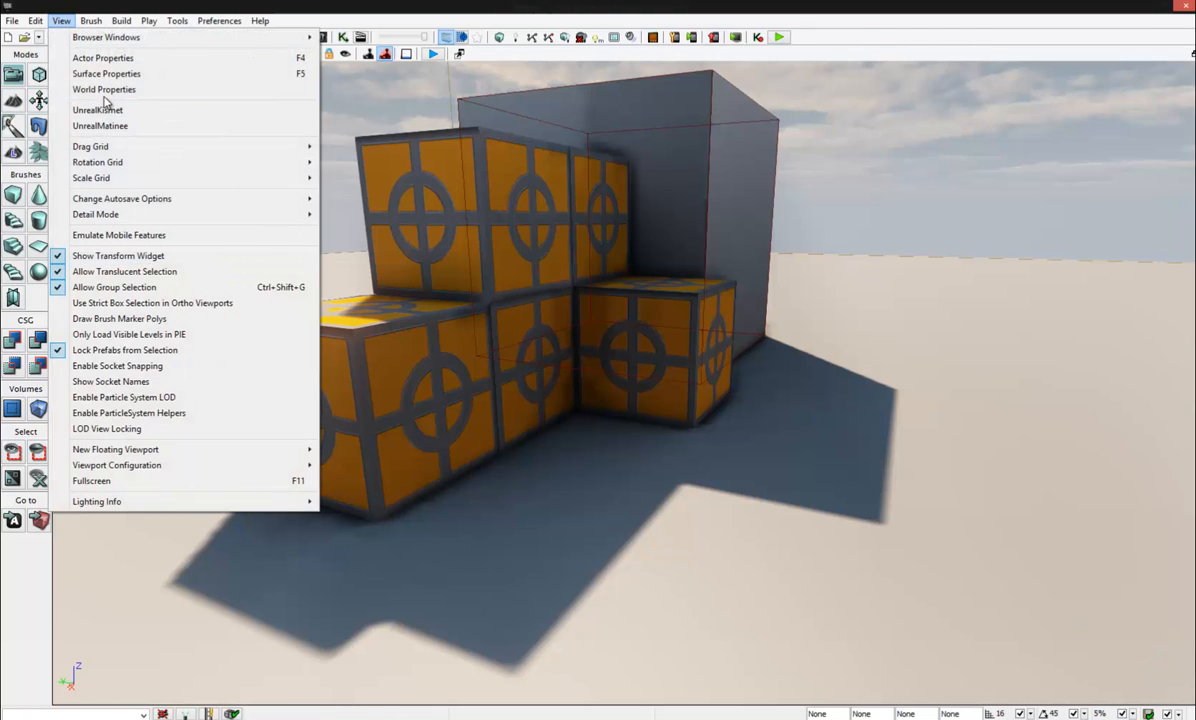
pyautogui.click(104, 90)
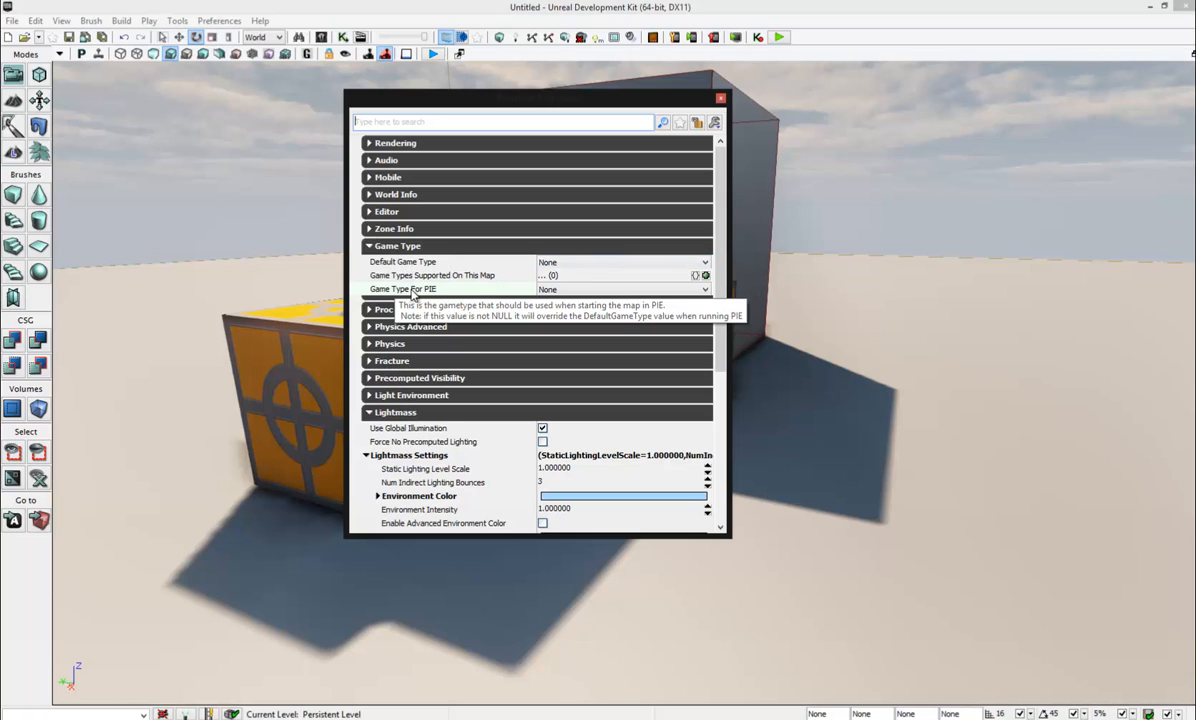
pyautogui.click(566, 262)
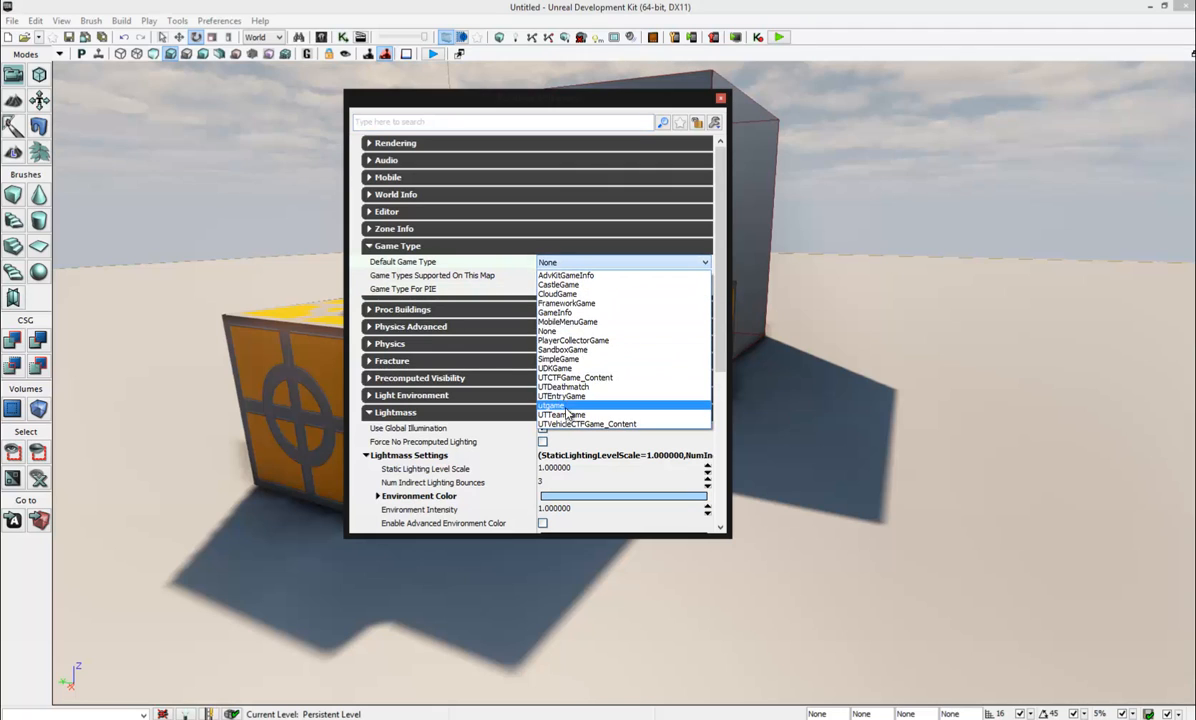
pyautogui.click(540, 385)
pyautogui.click(594, 289)
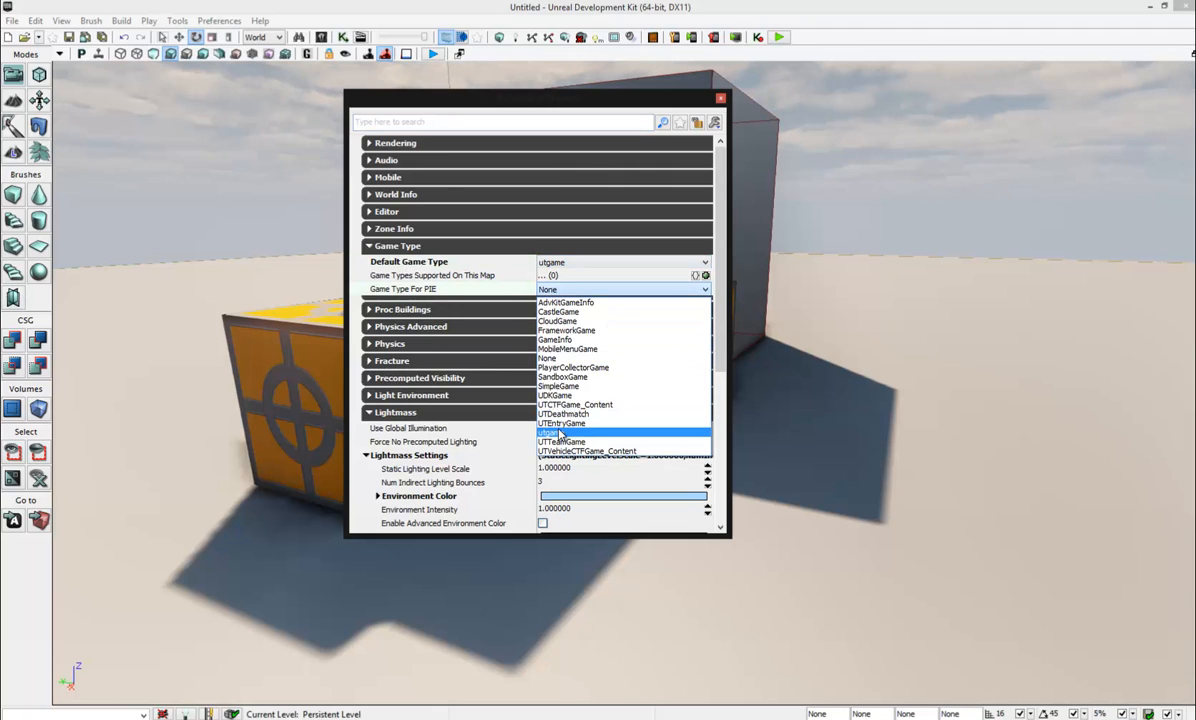
pyautogui.click(545, 424)
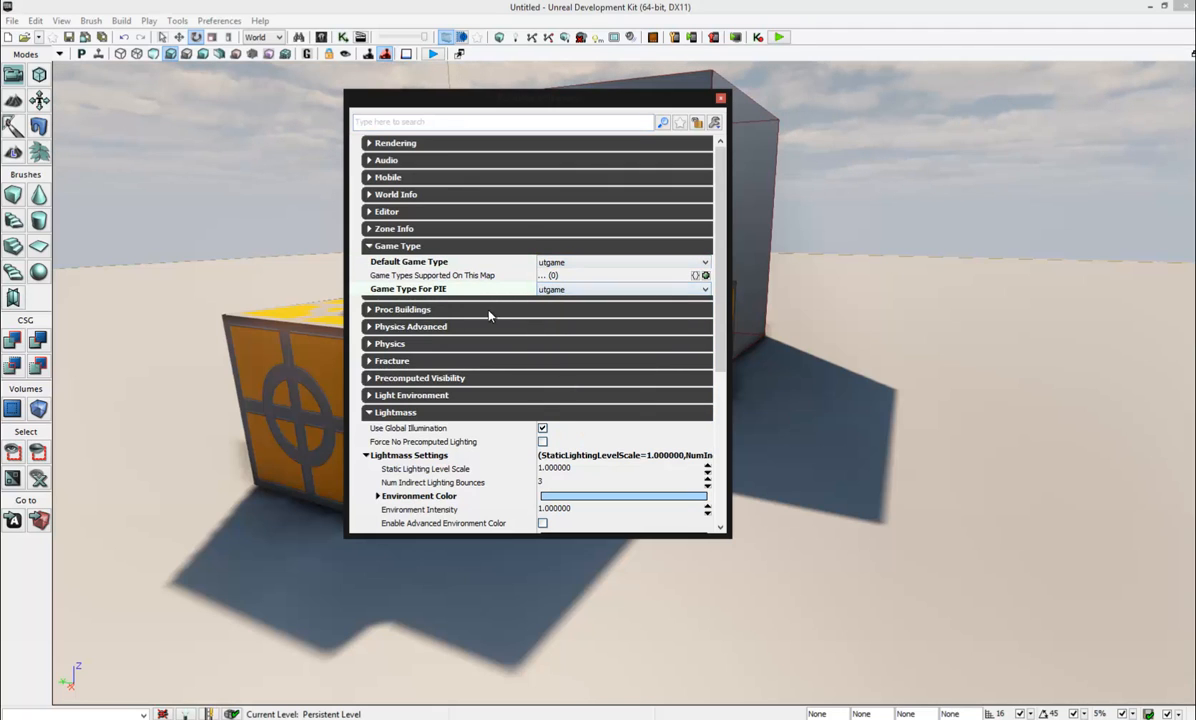
pyautogui.click(721, 100)
# Step: Add a PathNode actor on the open floor beside the orange crates and switch to the translate tool
pyautogui.moveTo(609, 329); pyautogui.dragTo(622, 443, button='right')
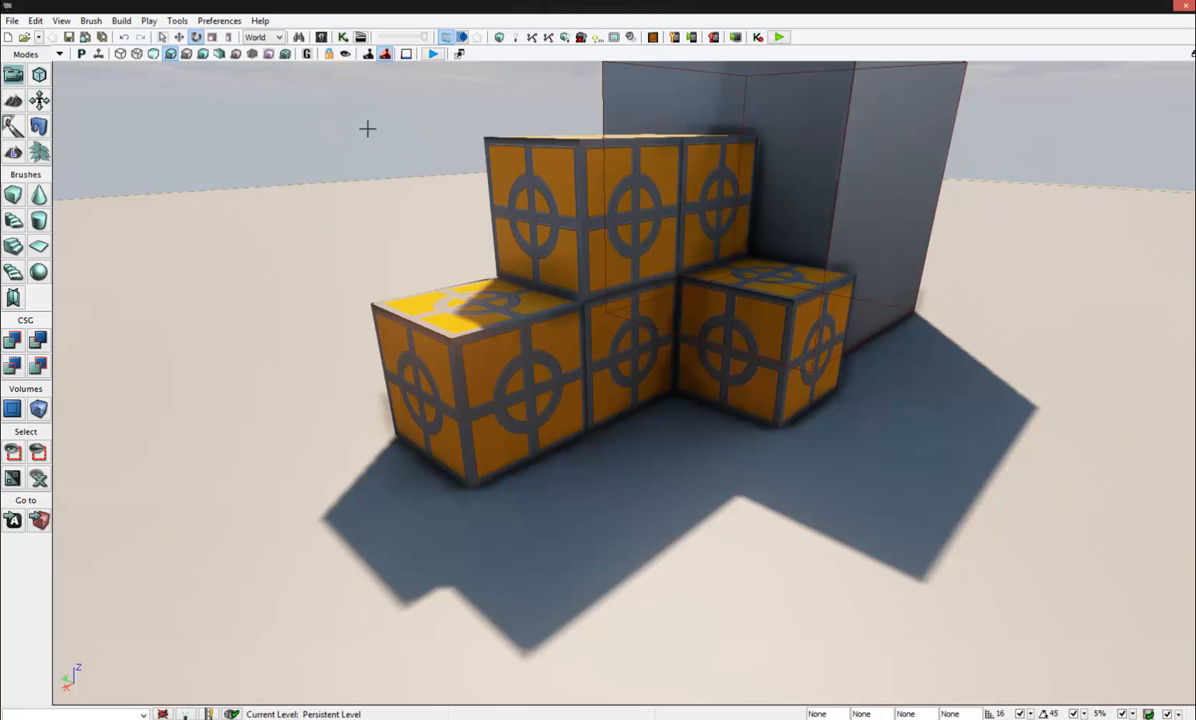
pyautogui.moveTo(399, 241); pyautogui.dragTo(310, 458, button='right')
pyautogui.click(279, 467)
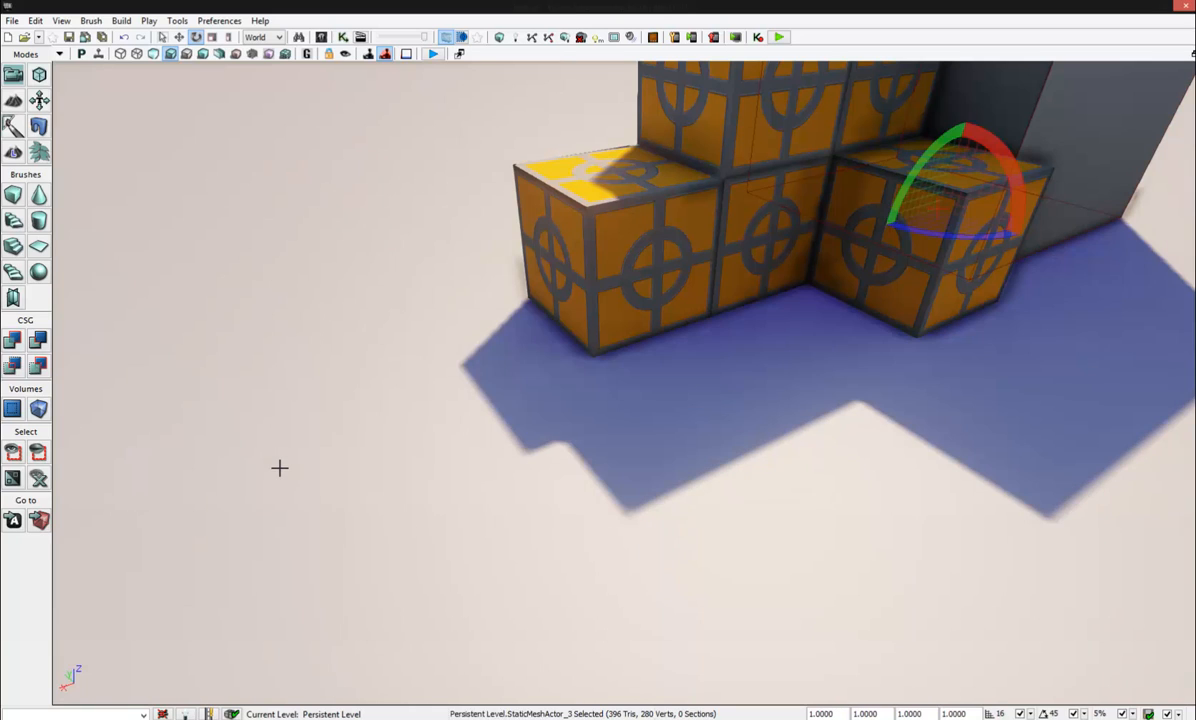
pyautogui.rightClick(279, 467)
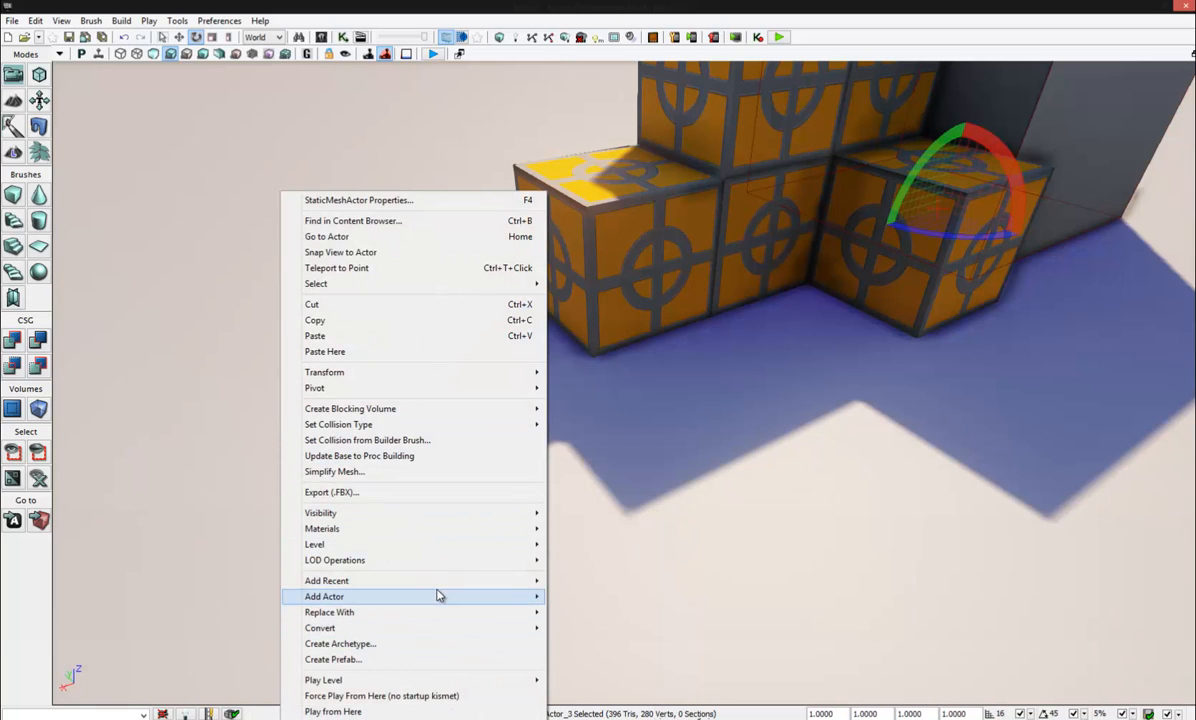
pyautogui.moveTo(438, 596)
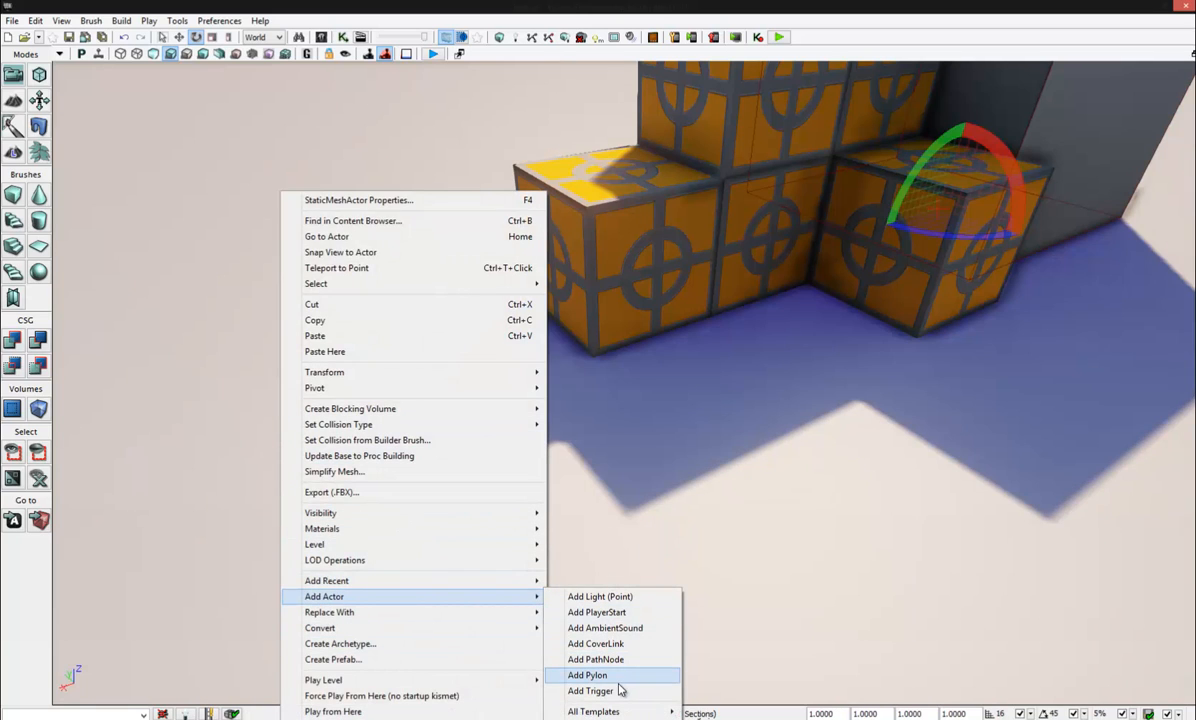
pyautogui.click(638, 660)
pyautogui.moveTo(419, 482); pyautogui.dragTo(408, 579, button='right')
pyautogui.moveTo(511, 449); pyautogui.dragTo(85, 625)
pyautogui.click(181, 38)
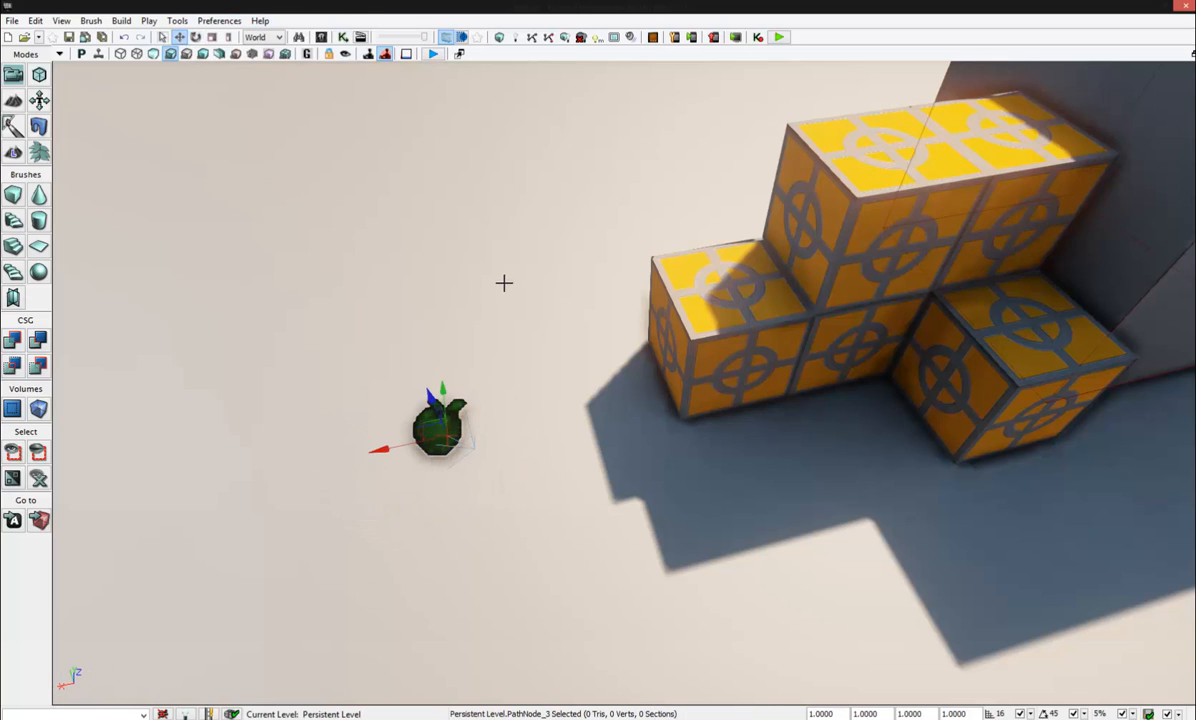
pyautogui.moveTo(502, 280); pyautogui.dragTo(422, 299, button='right')
pyautogui.moveTo(452, 269); pyautogui.dragTo(201, 337)
pyautogui.moveTo(379, 411); pyautogui.dragTo(501, 375, button='right')
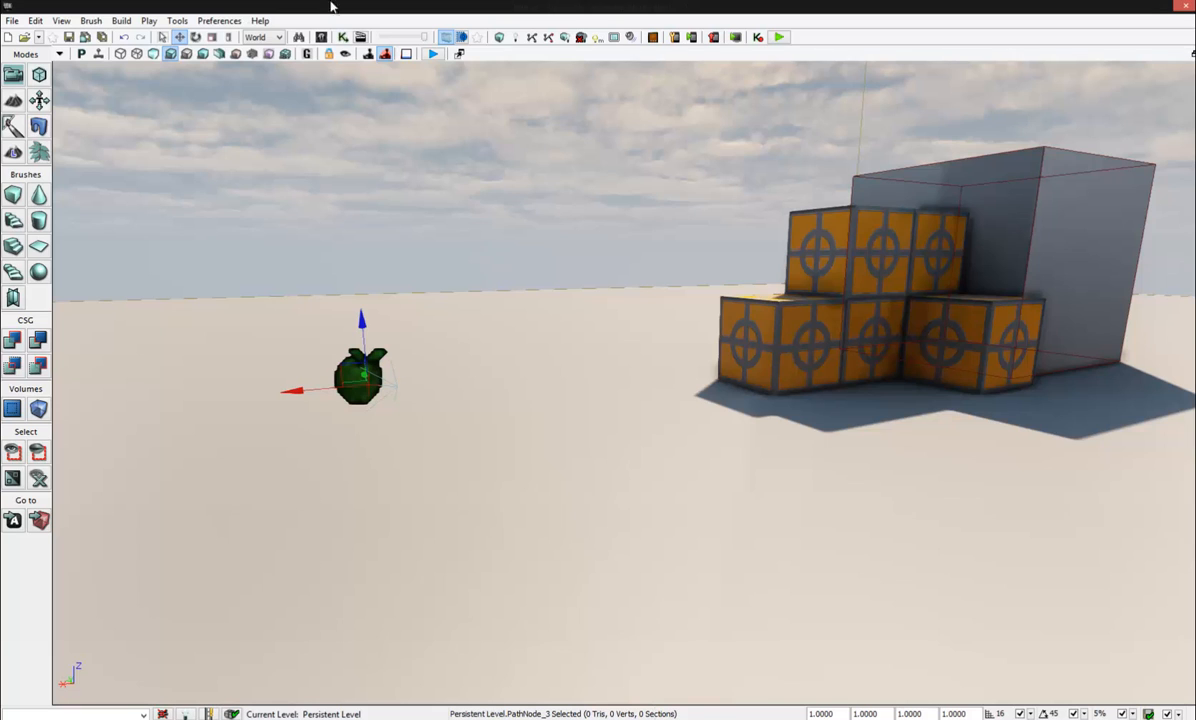
# Step: Open UnrealKismet and add a Level Loaded event to the level's sequence
pyautogui.click(322, 37)
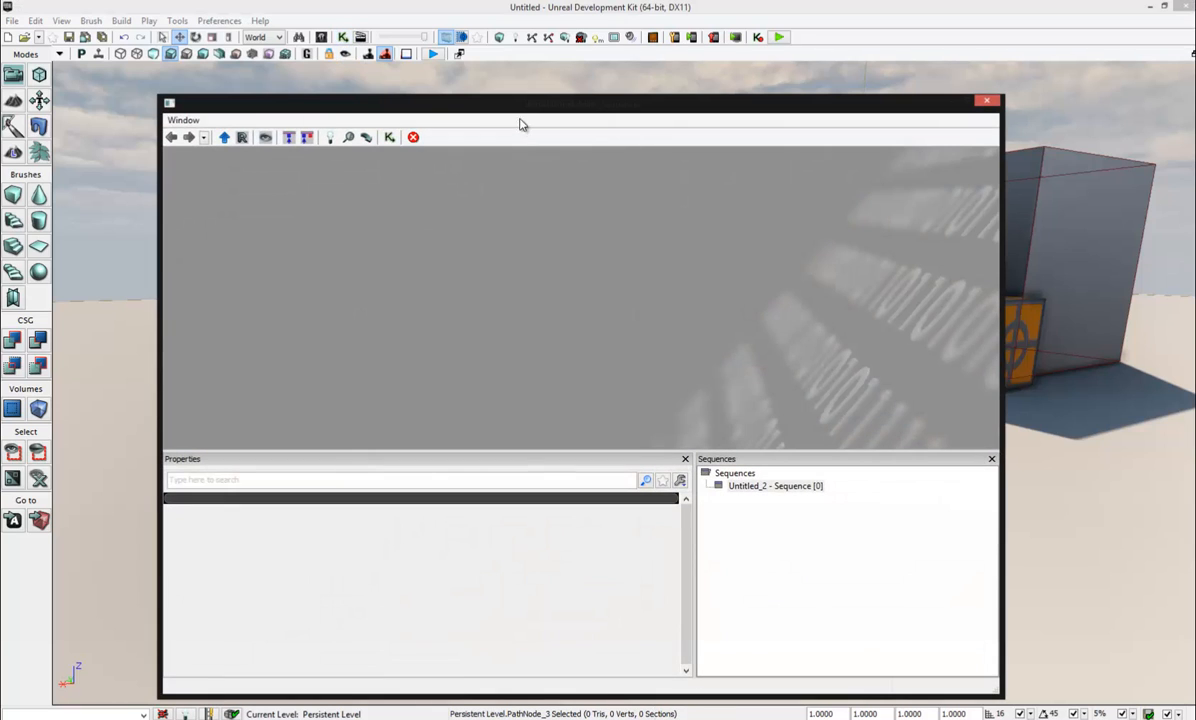
pyautogui.moveTo(483, 107); pyautogui.dragTo(503, 72)
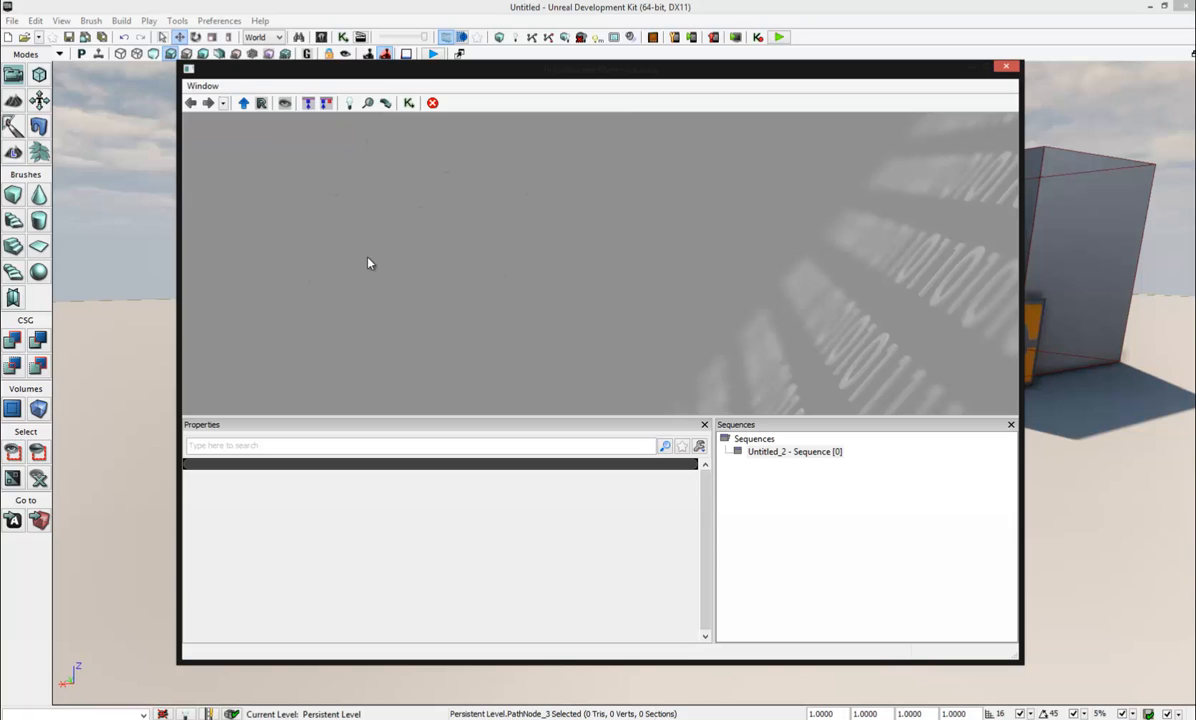
pyautogui.rightClick(380, 192)
pyautogui.moveTo(456, 266)
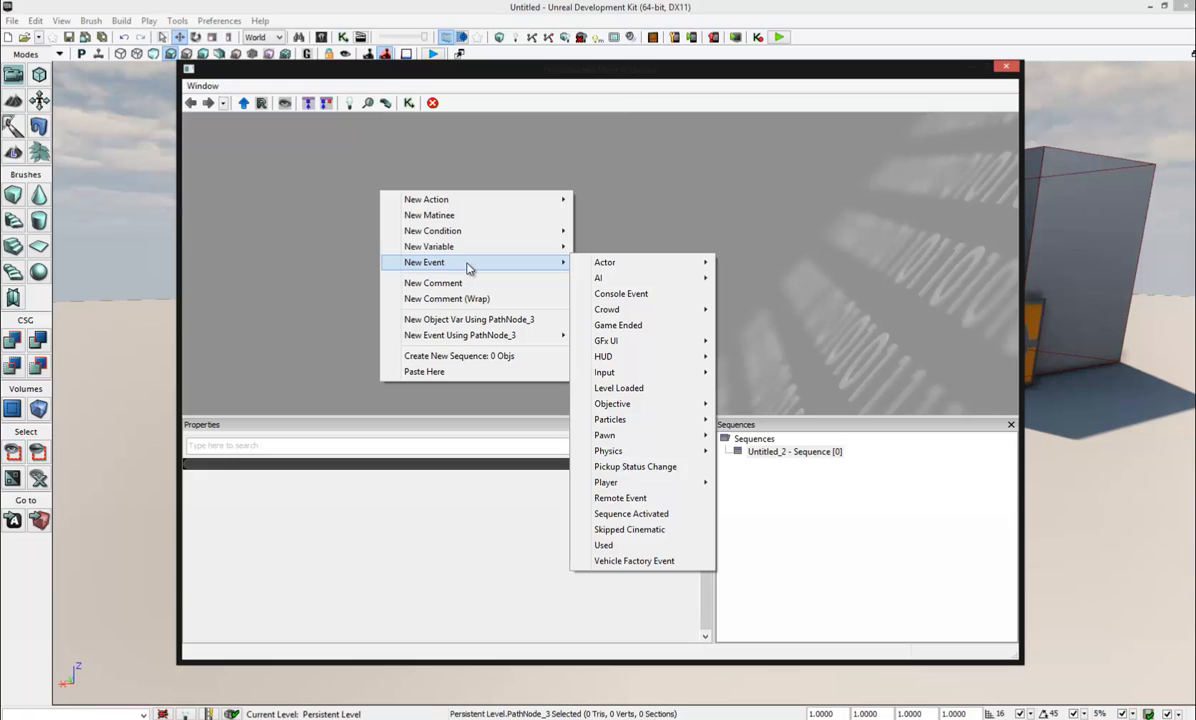
pyautogui.moveTo(655, 412)
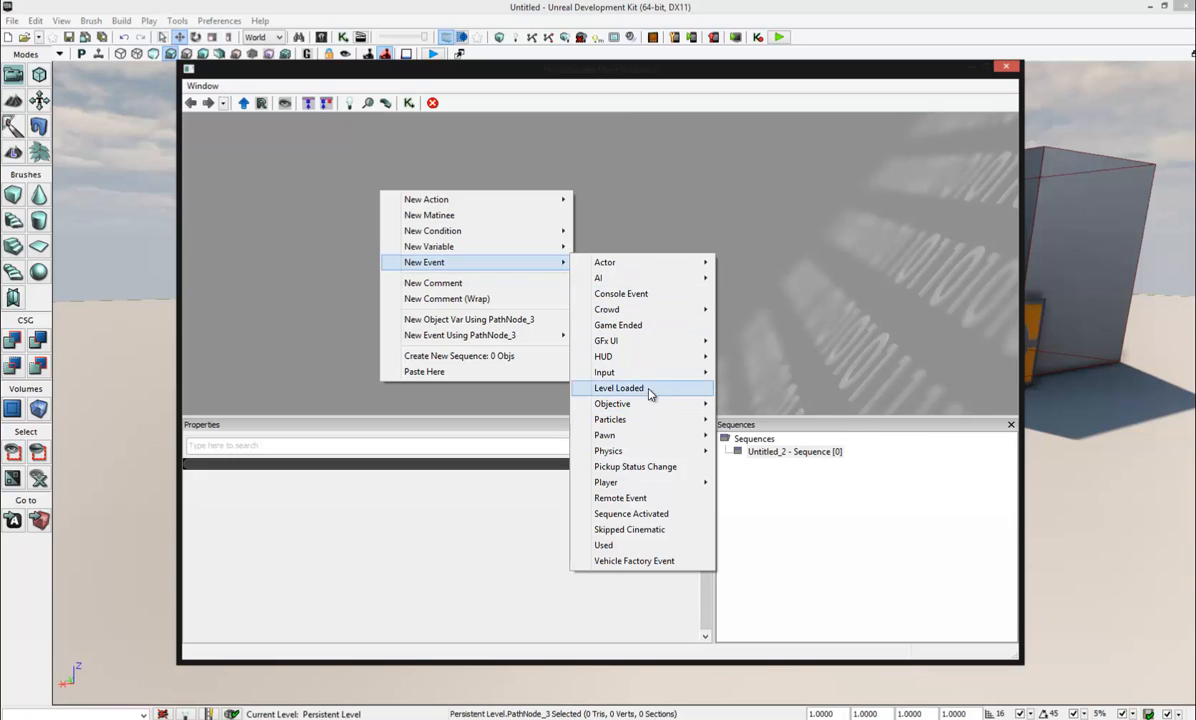
pyautogui.click(640, 388)
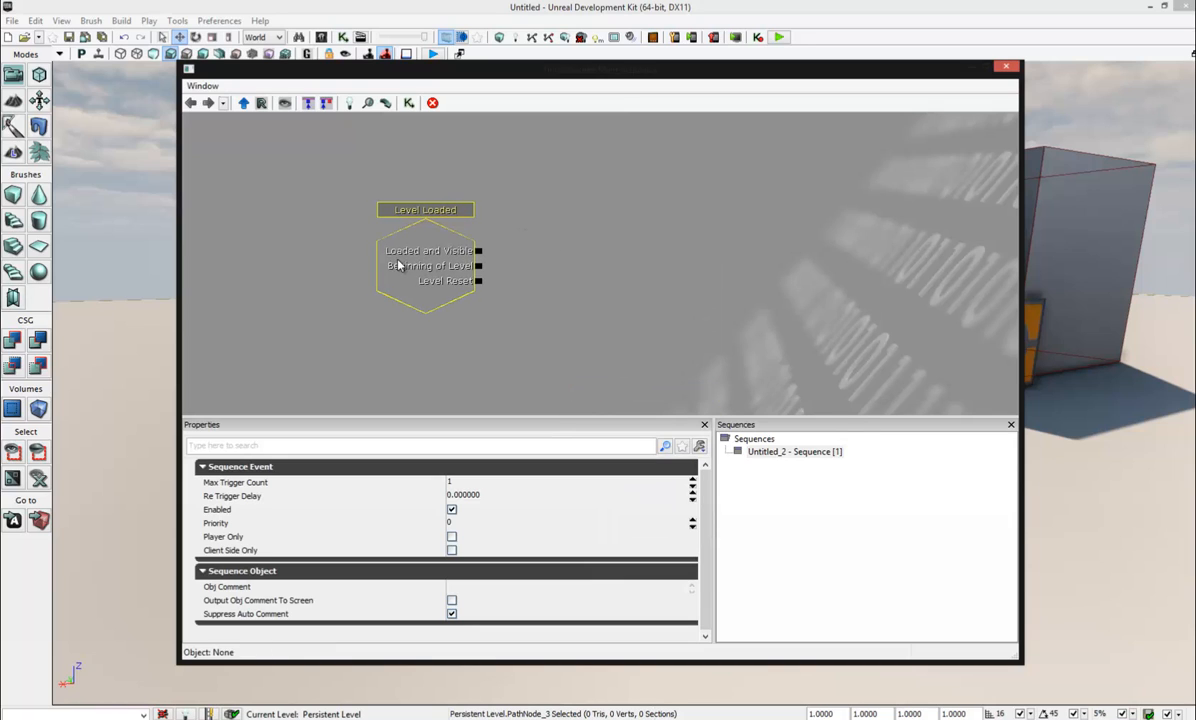
# Step: Add an Actor Factory action beside the Level Loaded event and connect Loaded and Visible to its Spawn Actor input
pyautogui.click(488, 256)
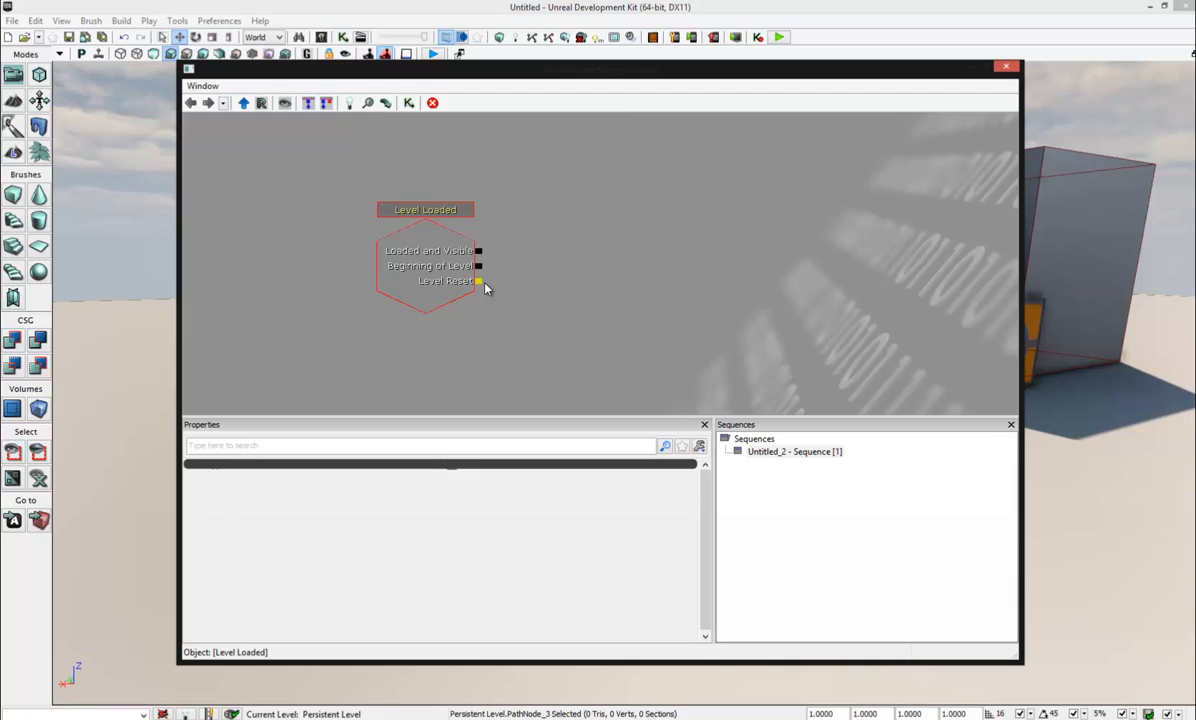
pyautogui.moveTo(515, 303); pyautogui.dragTo(569, 347)
pyautogui.moveTo(547, 243); pyautogui.dragTo(491, 227)
pyautogui.rightClick(494, 205)
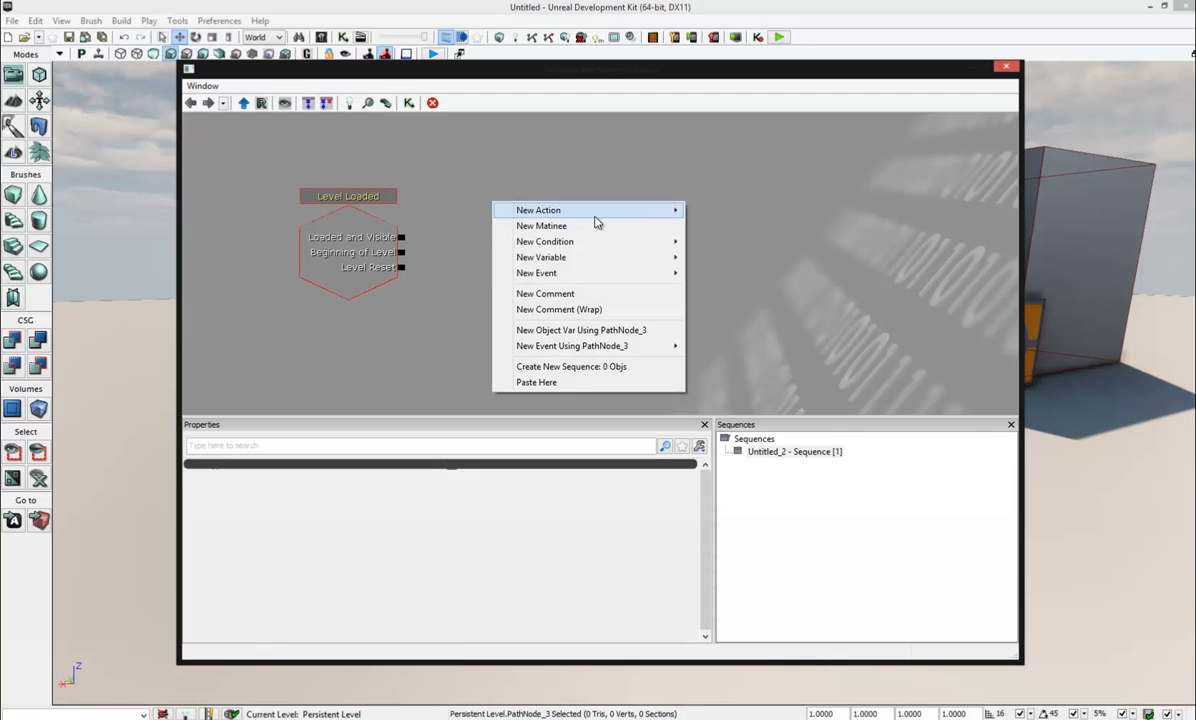
pyautogui.moveTo(600, 212)
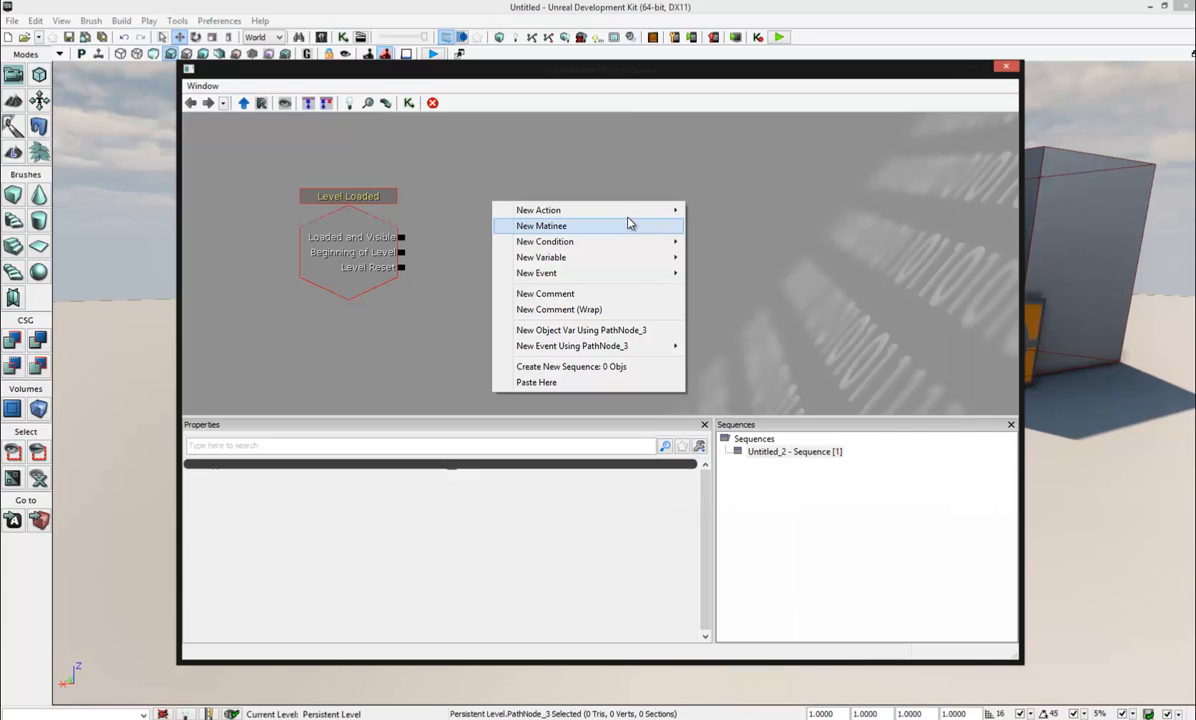
pyautogui.moveTo(718, 217)
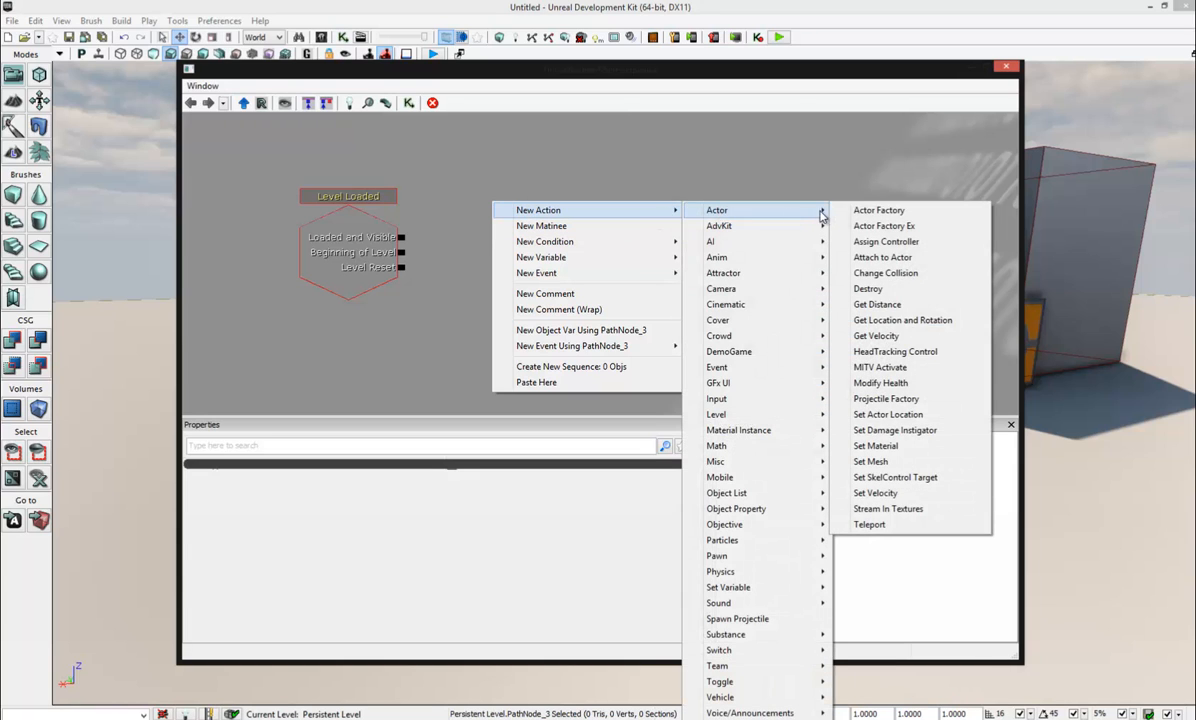
pyautogui.click(860, 210)
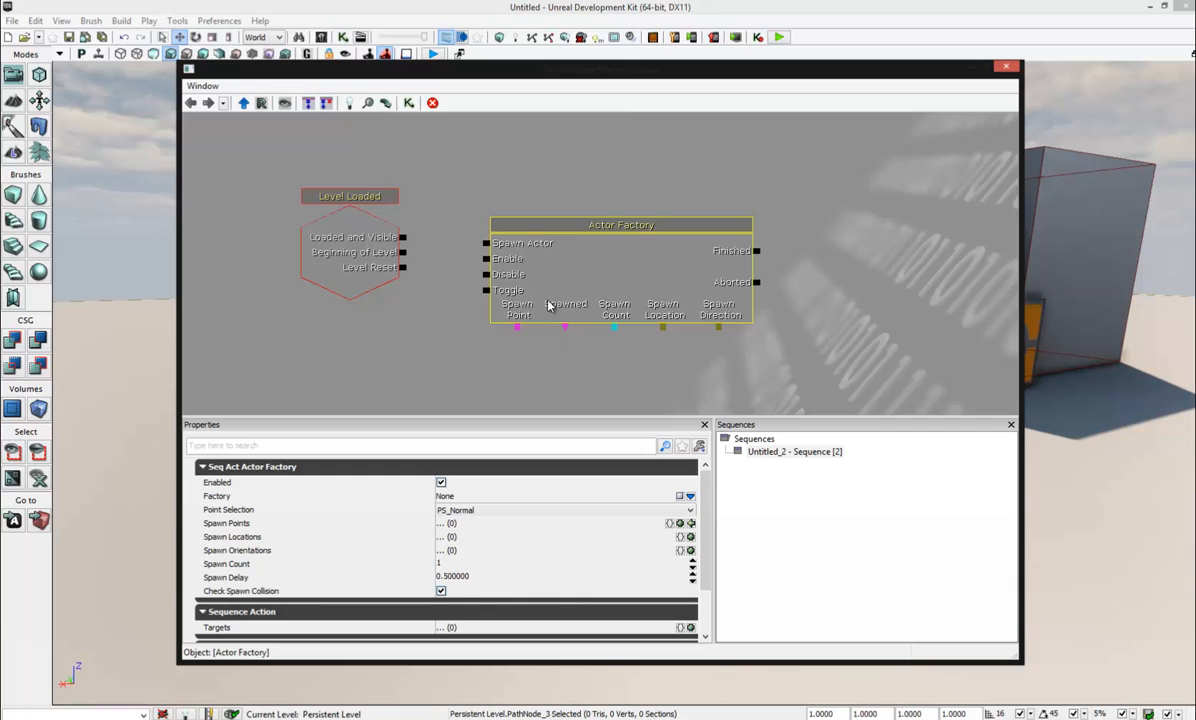
pyautogui.keyDown('ctrl'); pyautogui.moveTo(545, 290); pyautogui.dragTo(573, 261); pyautogui.keyUp('ctrl')
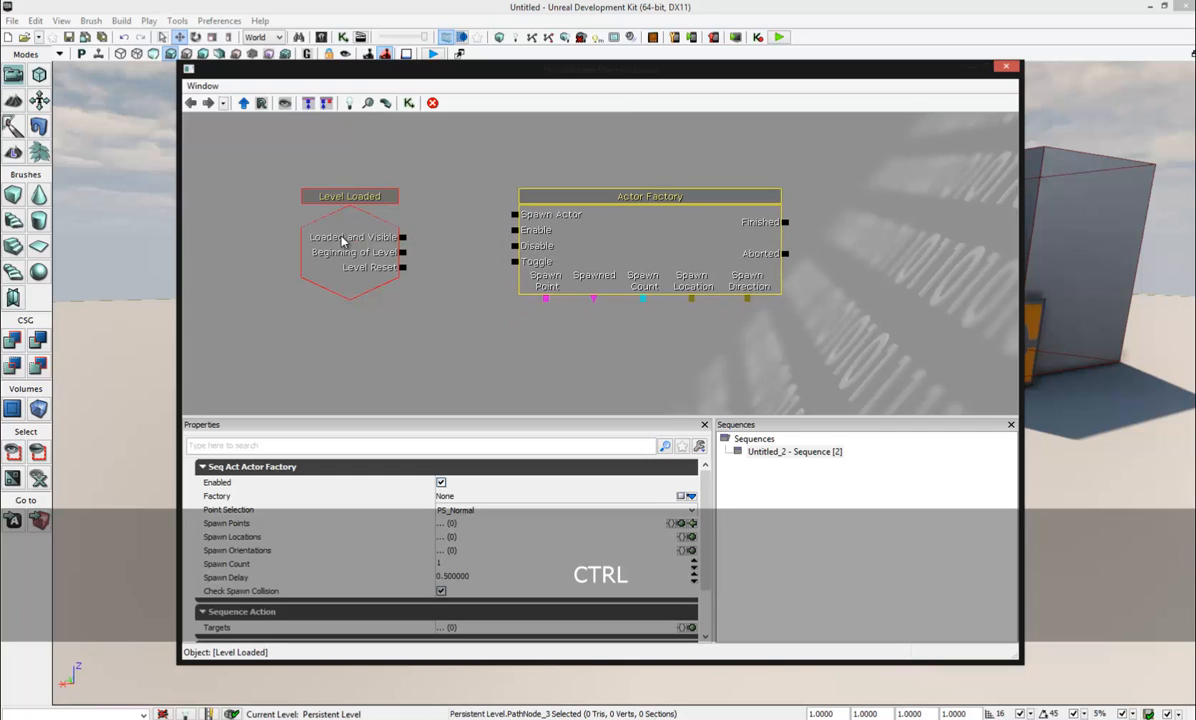
pyautogui.moveTo(402, 237); pyautogui.dragTo(514, 214)
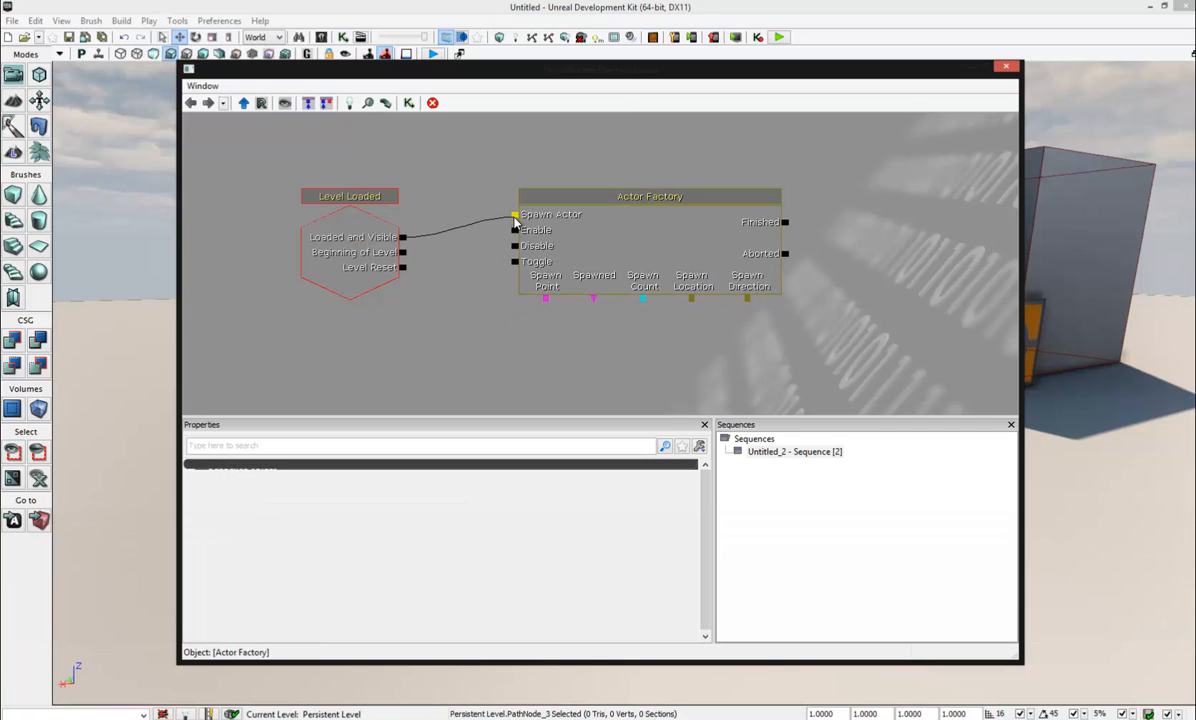
pyautogui.moveTo(469, 321); pyautogui.dragTo(428, 285)
# Step: Set the Actor Factory action's factory type to UTActorFactoryAI
pyautogui.click(562, 214)
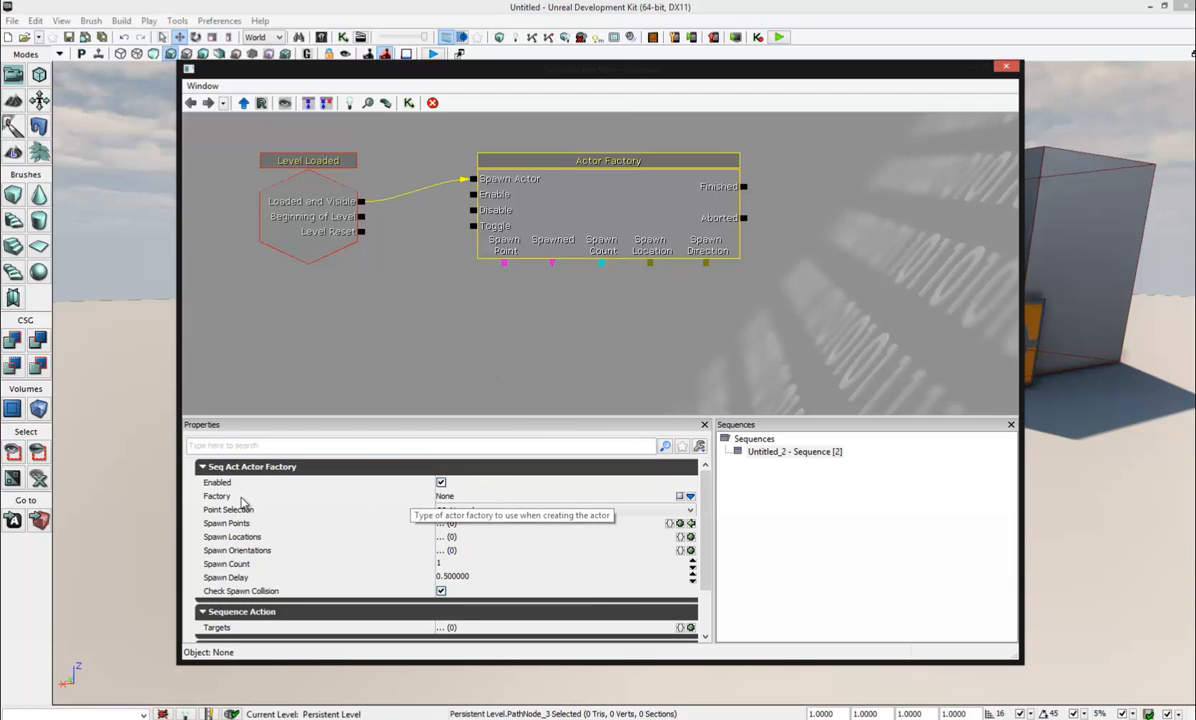
pyautogui.click(690, 496)
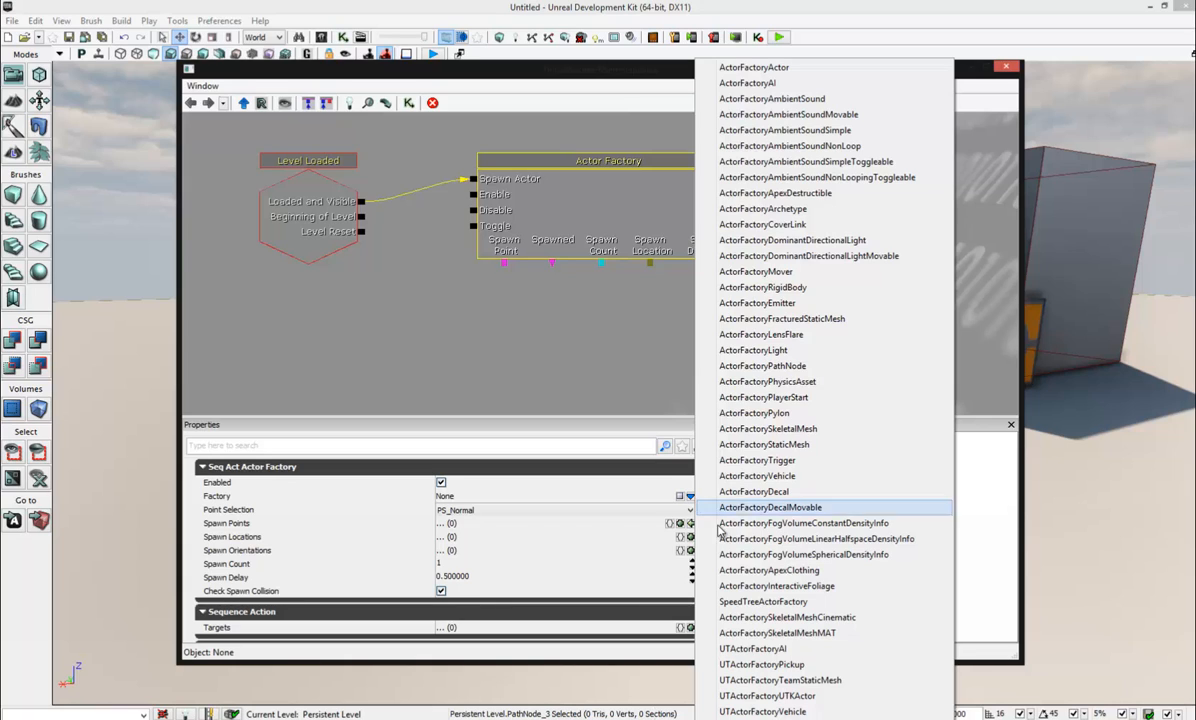
pyautogui.click(788, 651)
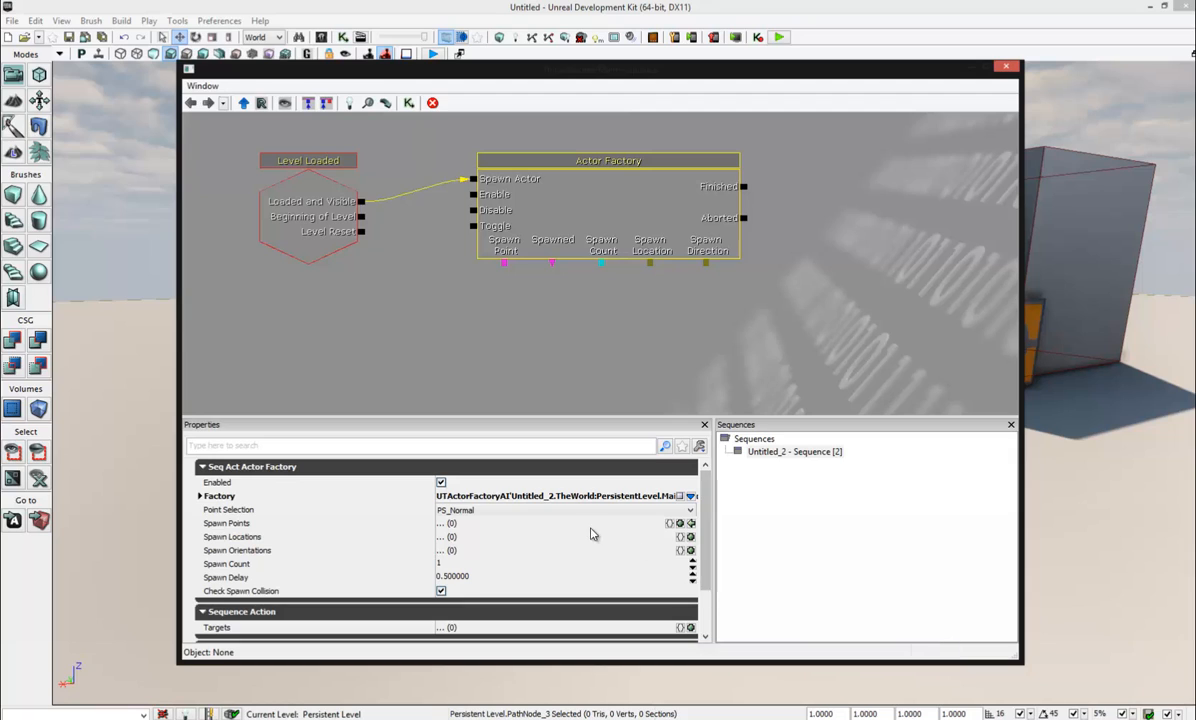
# Step: In the factory's settings, enable Force Deathmatch AI, set Pawn Class to UTPawn and enable Give Default Inventory
pyautogui.click(200, 496)
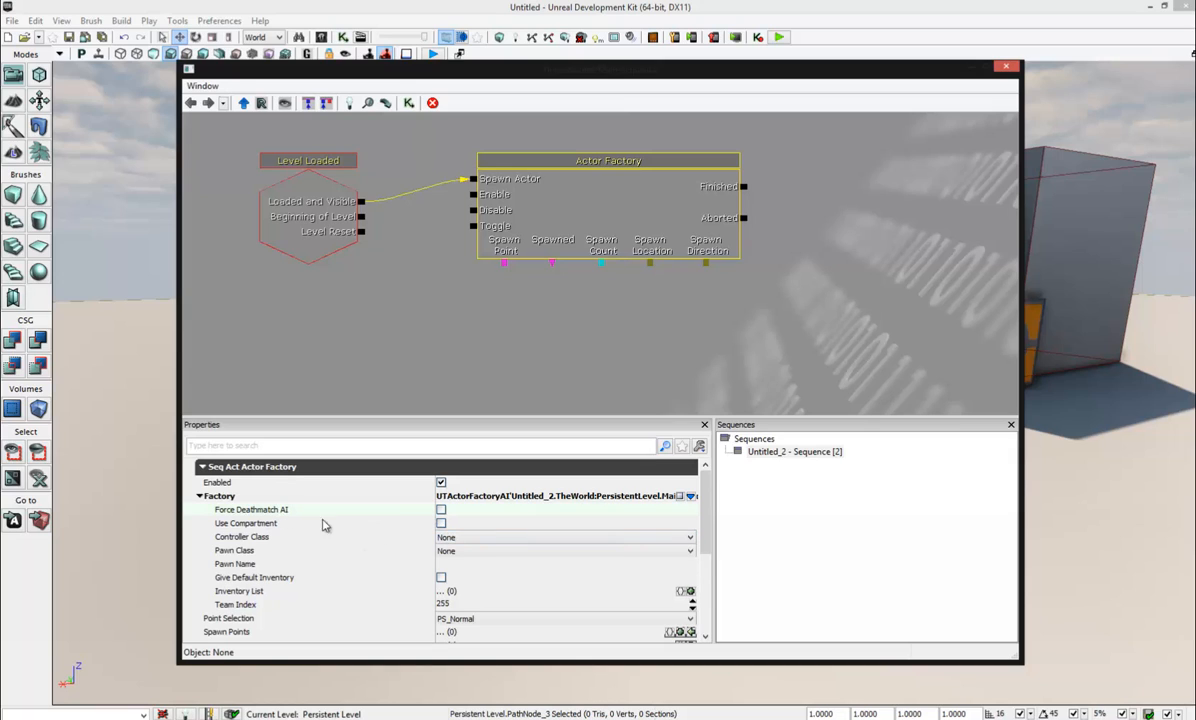
pyautogui.click(441, 509)
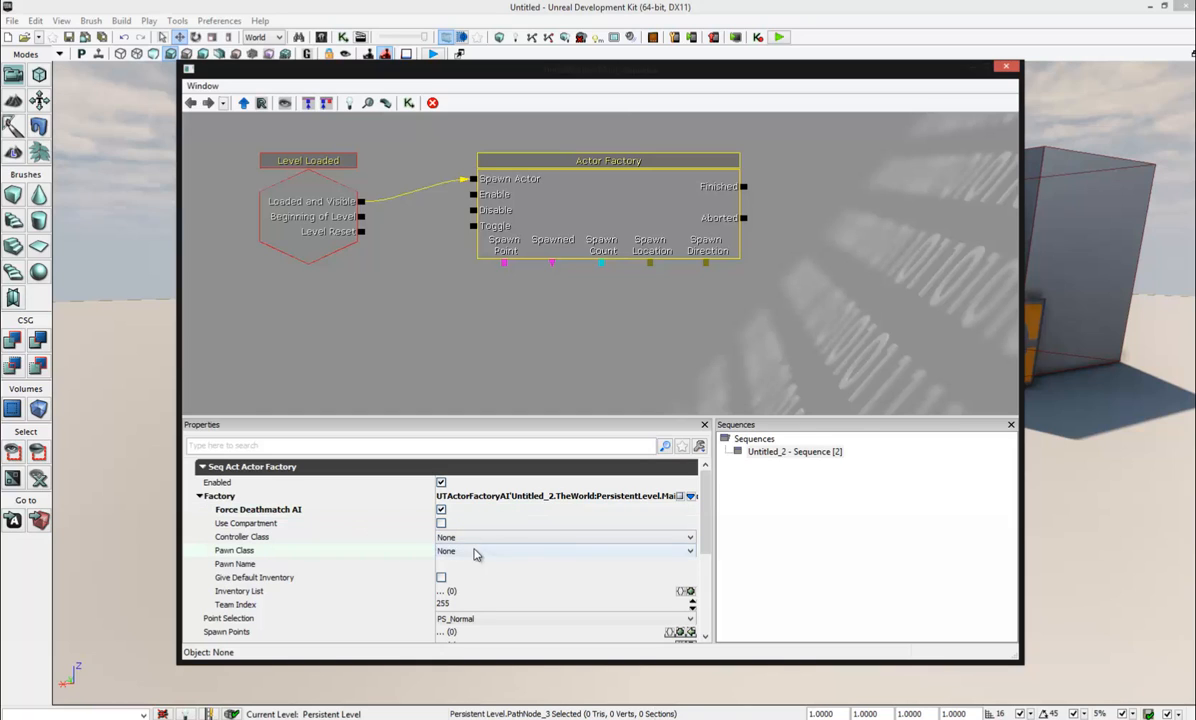
pyautogui.click(475, 551)
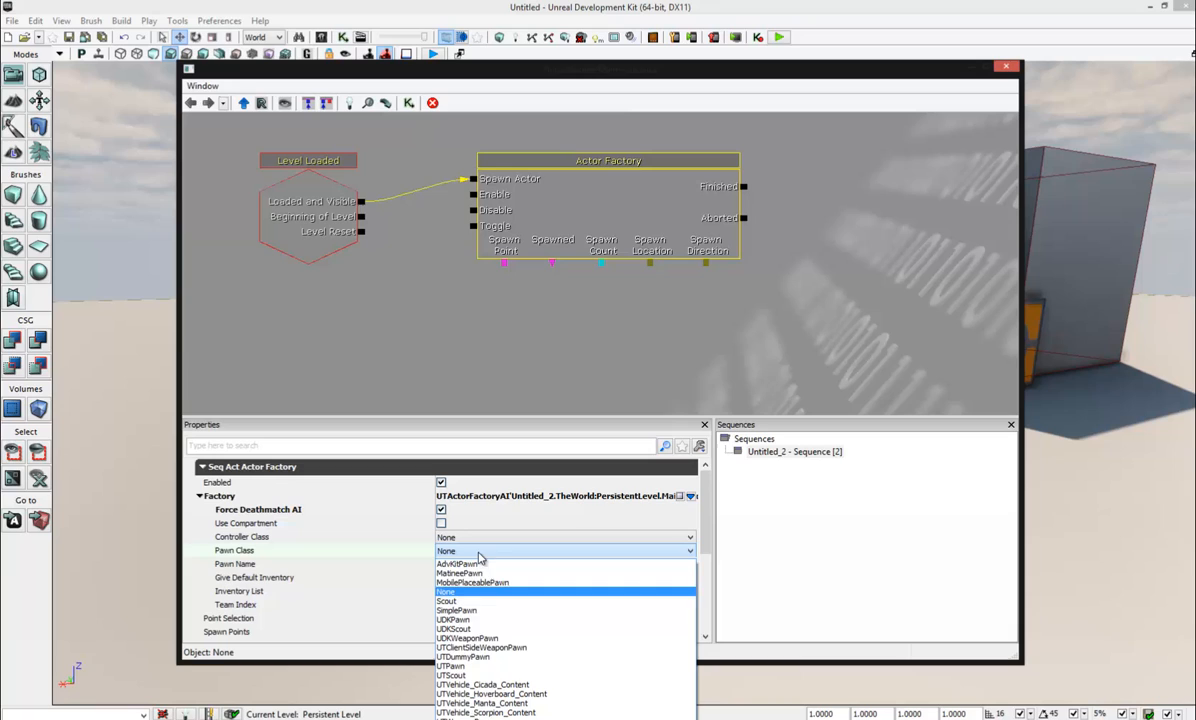
pyautogui.click(492, 666)
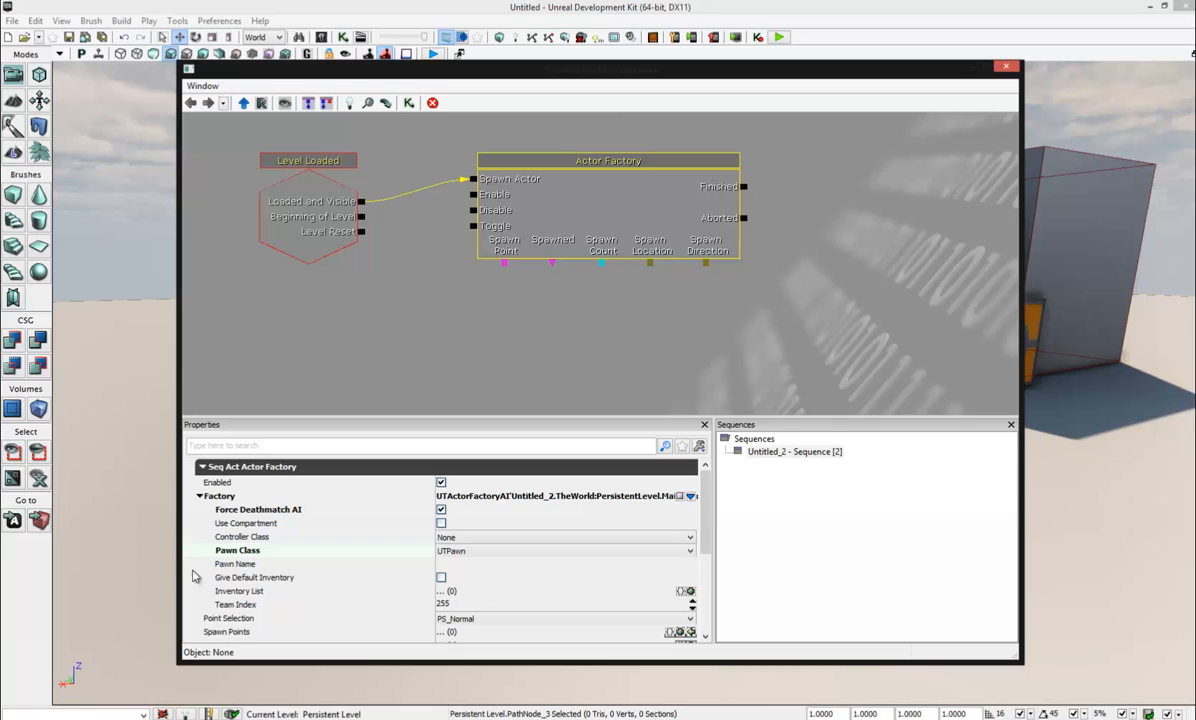
pyautogui.click(440, 579)
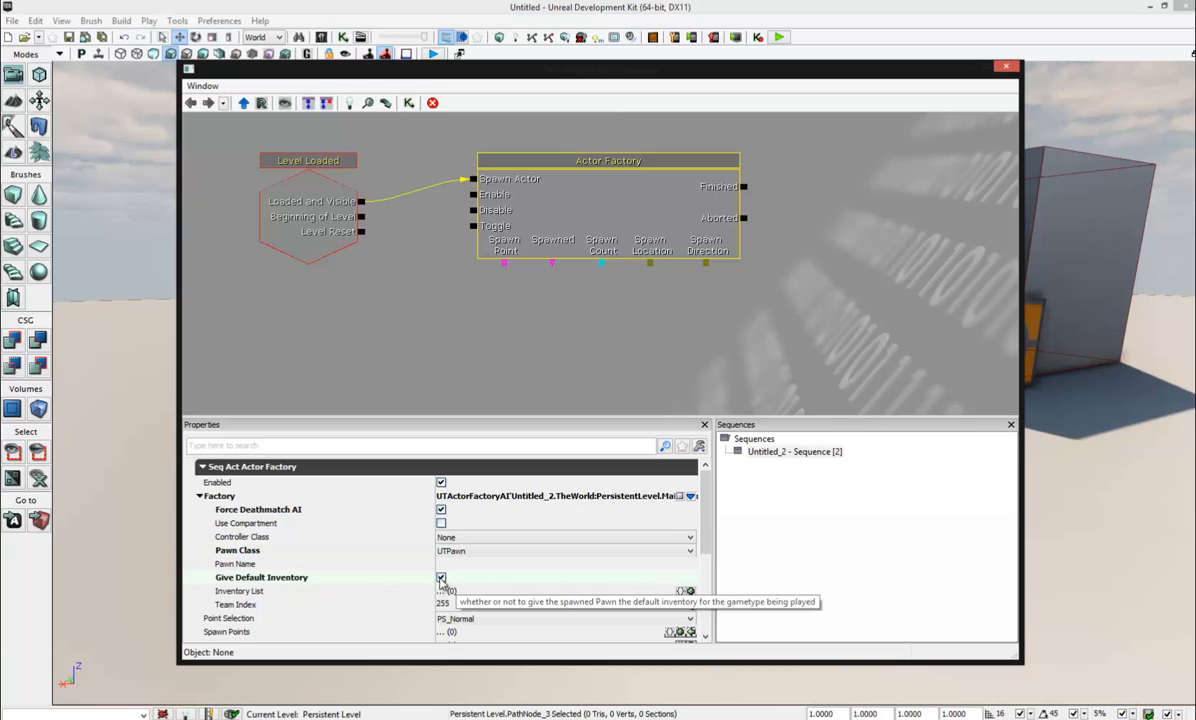
# Step: Check the remaining Actor Factory spawn settings and move the UnrealKismet window aside to uncover the level viewport
pyautogui.scroll(-1, 470, 585)
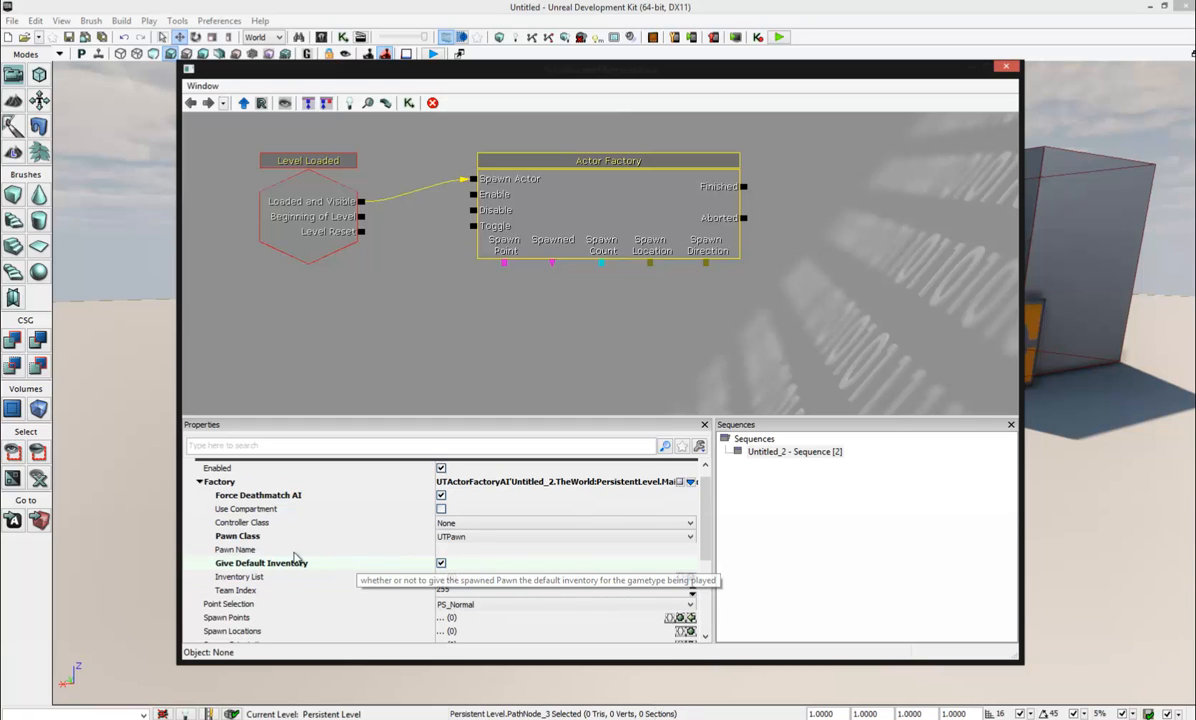
pyautogui.scroll(-2, 313, 565)
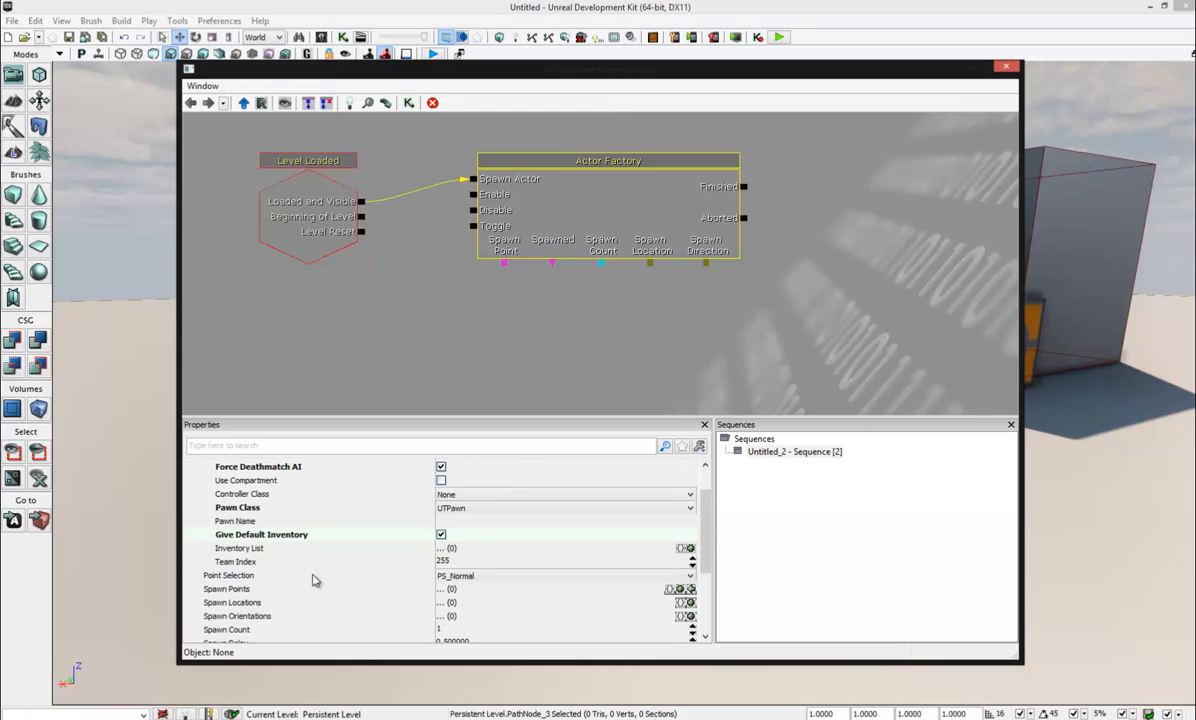
pyautogui.scroll(-2, 313, 570)
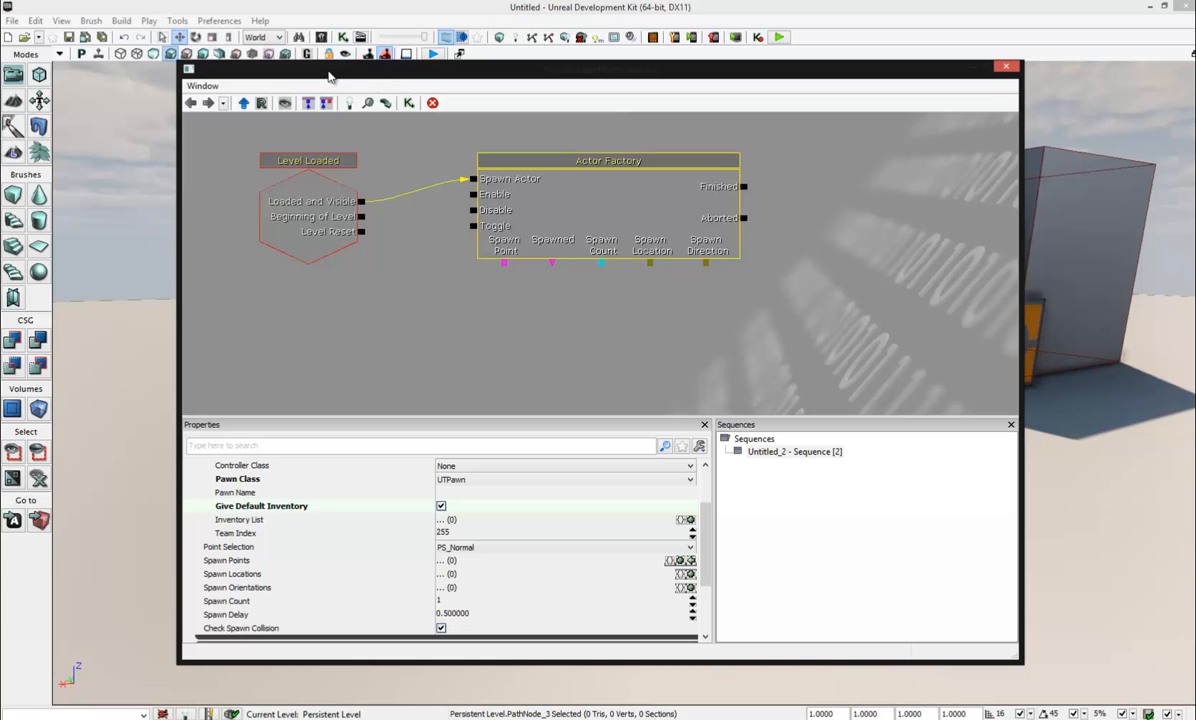
pyautogui.moveTo(340, 76); pyautogui.dragTo(483, 87)
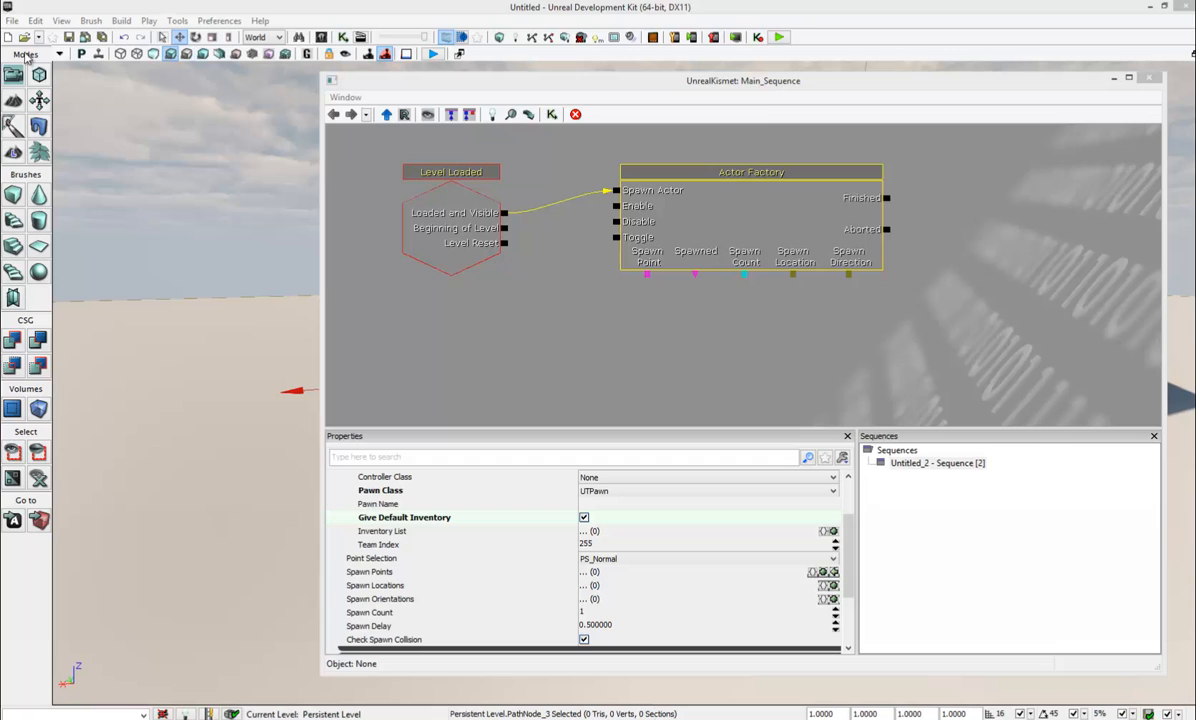
# Step: Assign the selected path node as the Actor Factory's spawn point and close the Kismet window
pyautogui.moveTo(228, 366); pyautogui.dragTo(214, 448, button='right')
pyautogui.moveTo(214, 448); pyautogui.dragTo(323, 378)
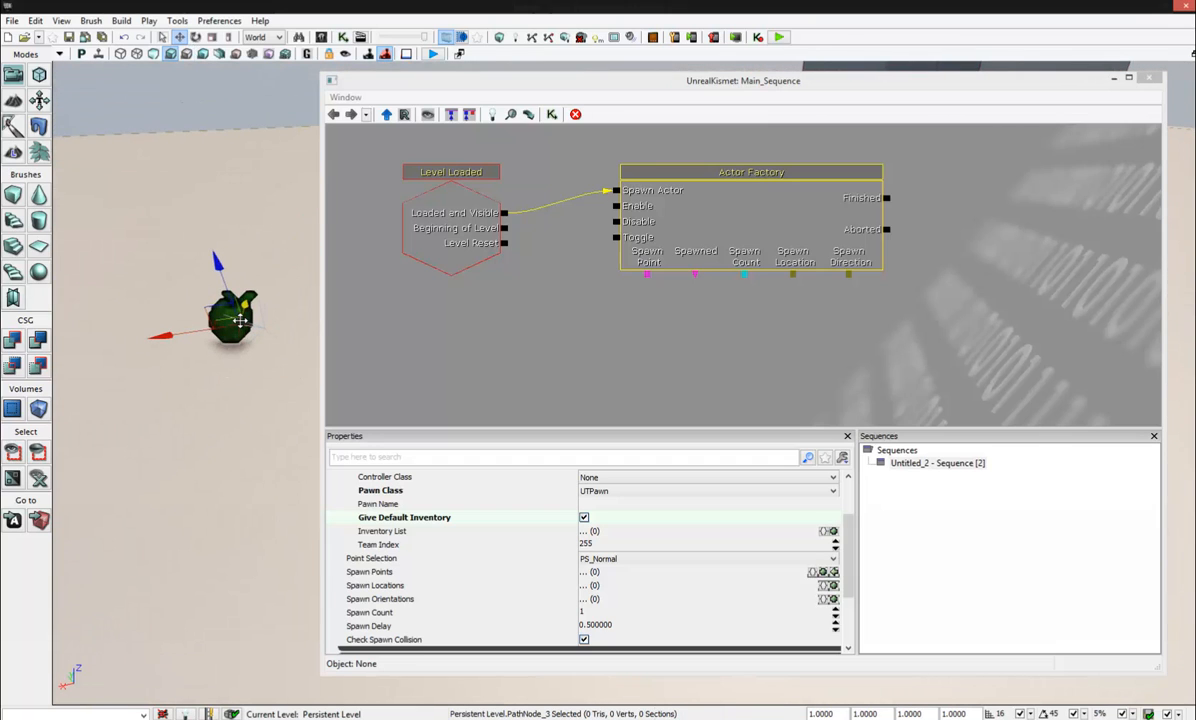
pyautogui.click(677, 243)
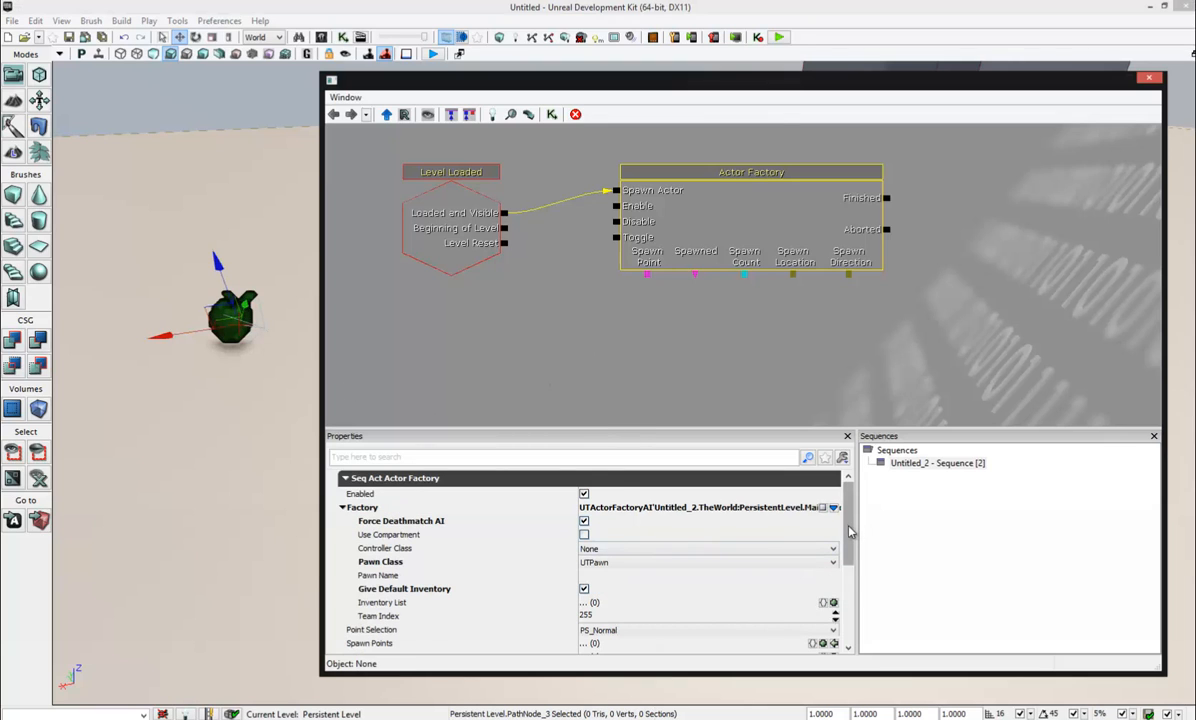
pyautogui.moveTo(850, 532)
pyautogui.mouseDown()
pyautogui.moveTo(850, 575)
pyautogui.moveTo(850, 555)
pyautogui.mouseUp()
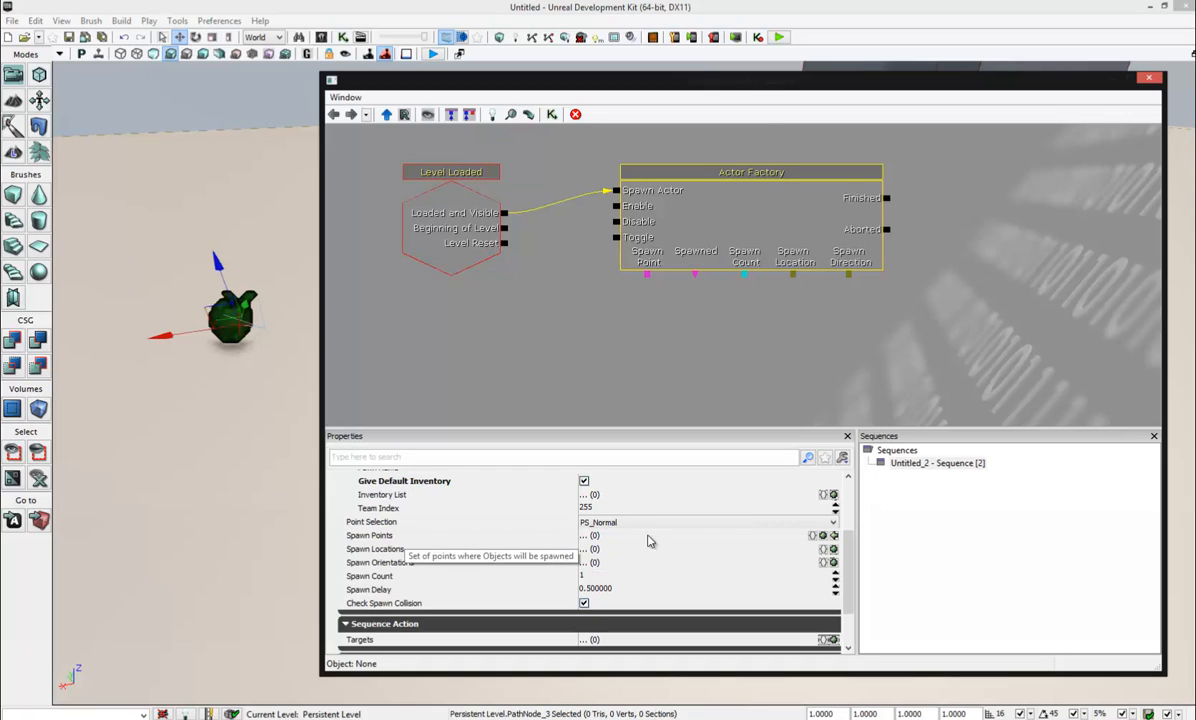
pyautogui.click(835, 536)
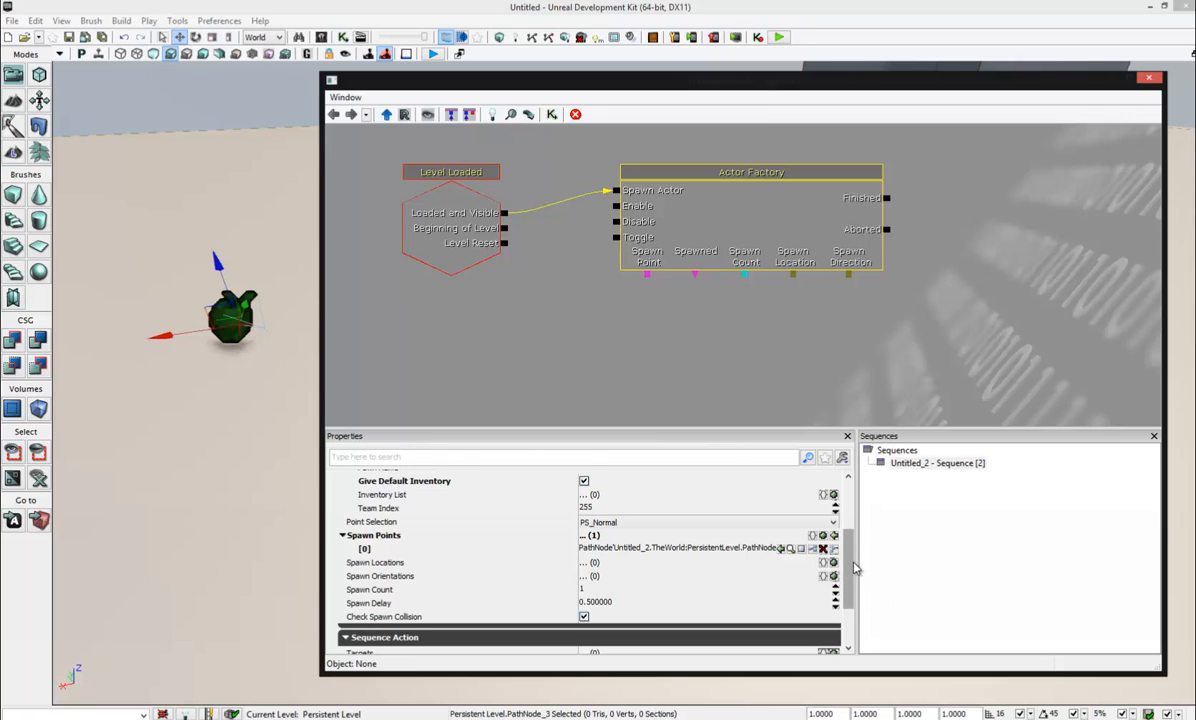
pyautogui.moveTo(855, 568)
pyautogui.mouseDown()
pyautogui.moveTo(861, 532)
pyautogui.moveTo(848, 578)
pyautogui.mouseUp()
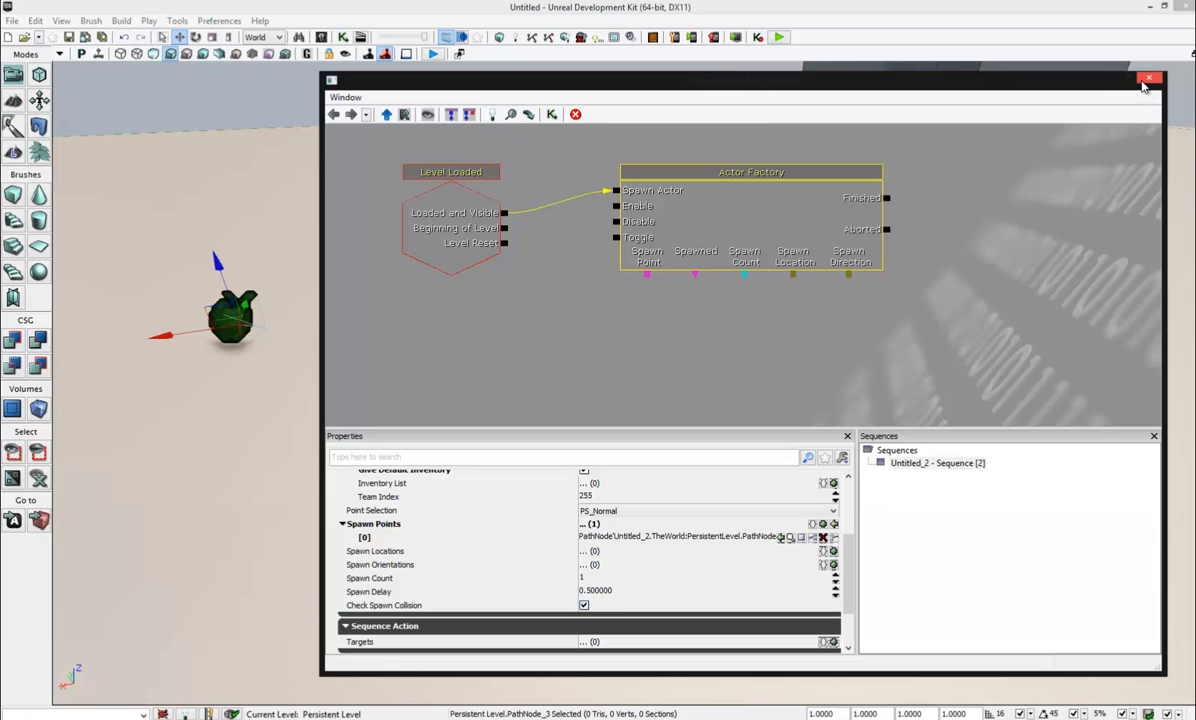
pyautogui.click(1148, 78)
# Step: Build the level's AI paths and dismiss the map check results
pyautogui.click(121, 21)
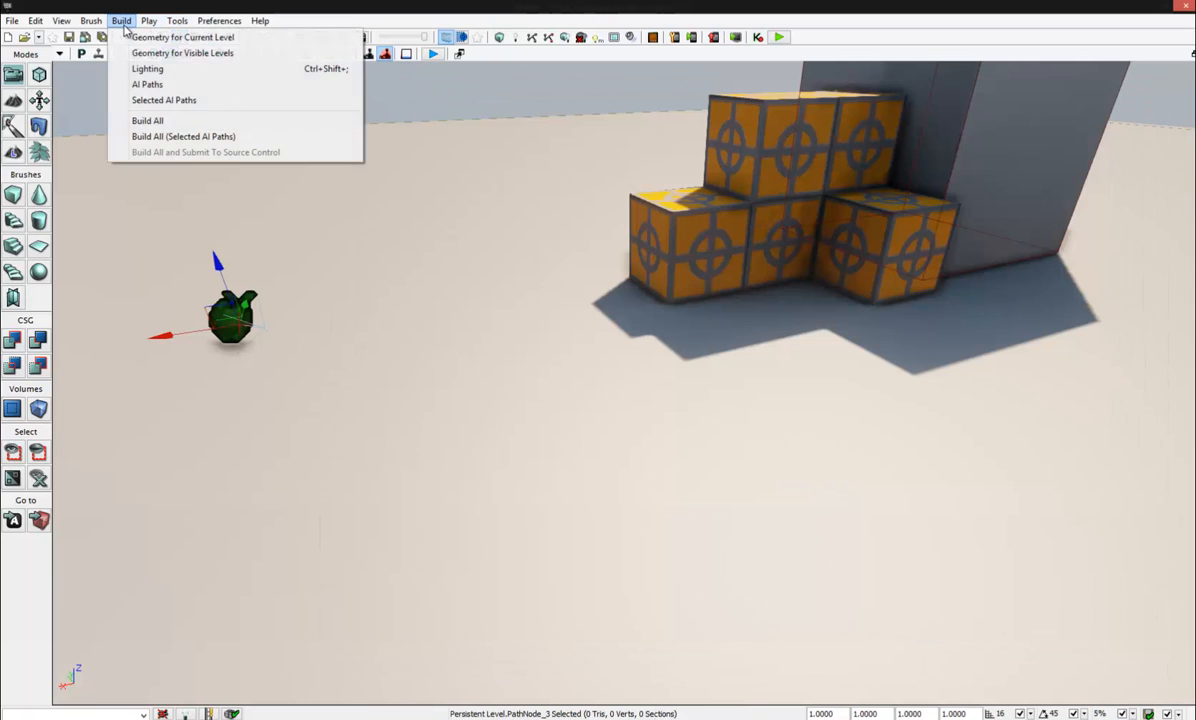
pyautogui.click(148, 84)
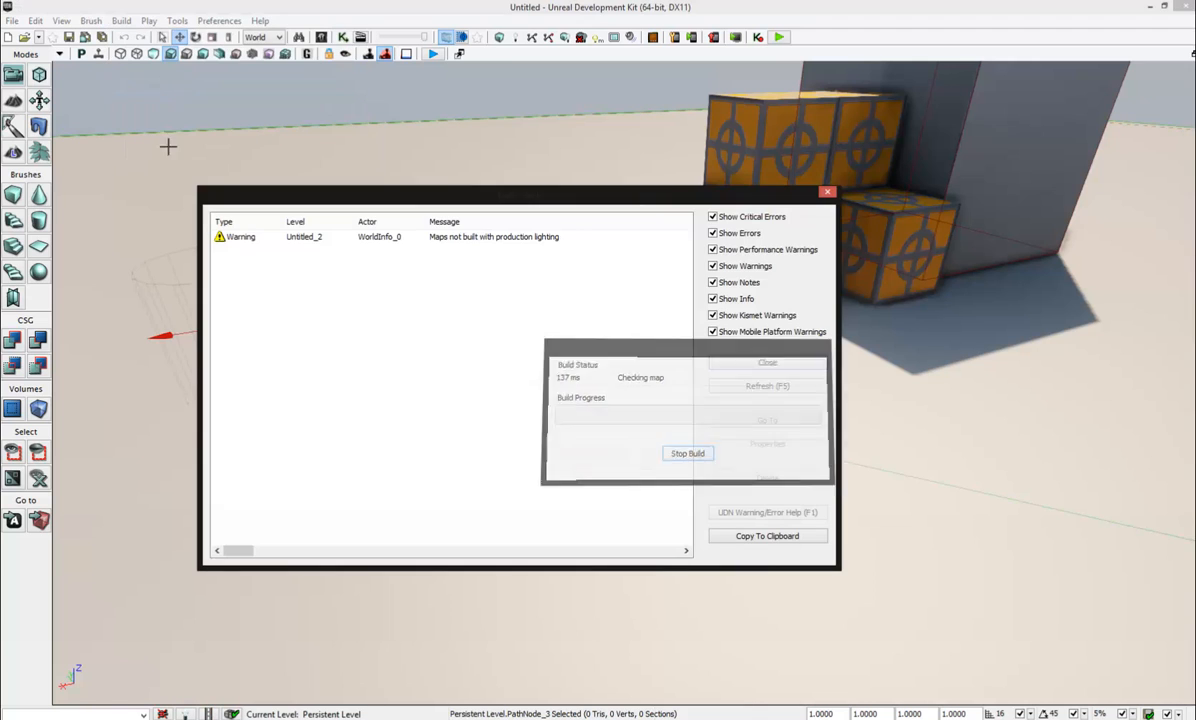
pyautogui.click(724, 362)
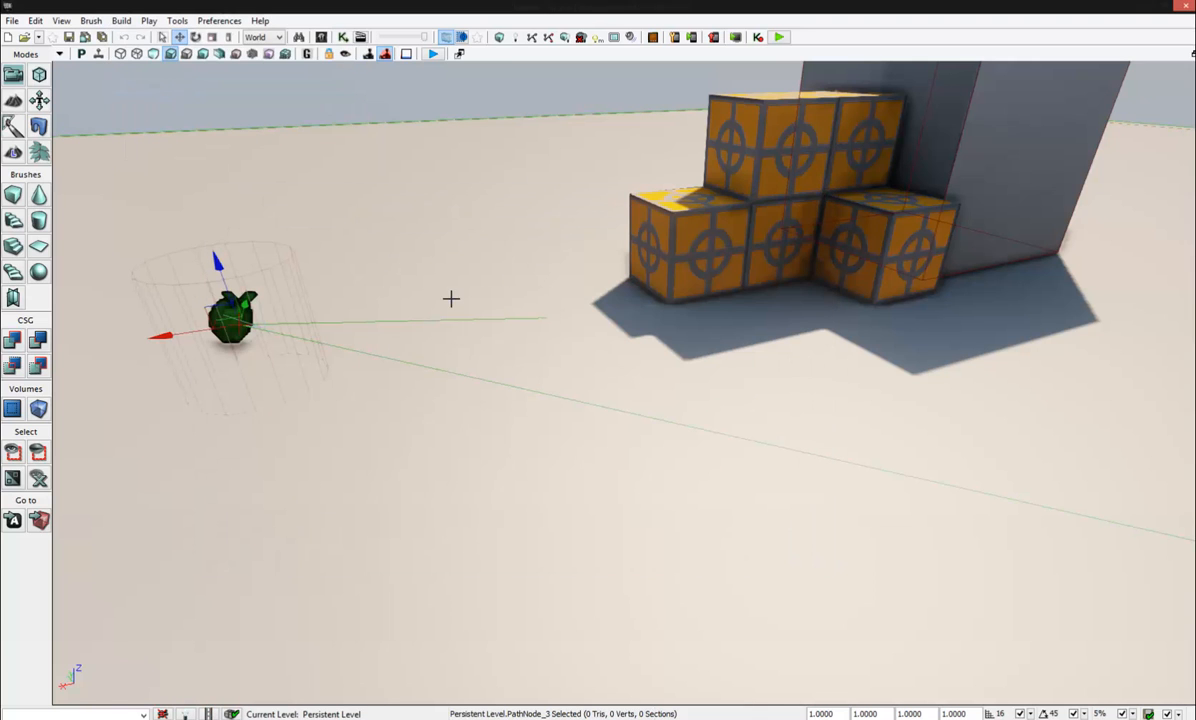
# Step: Playtest the level, move around and fight the spawned bot to check its behaviour, and end the play session
pyautogui.moveTo(428, 316); pyautogui.dragTo(530, 313, button='right')
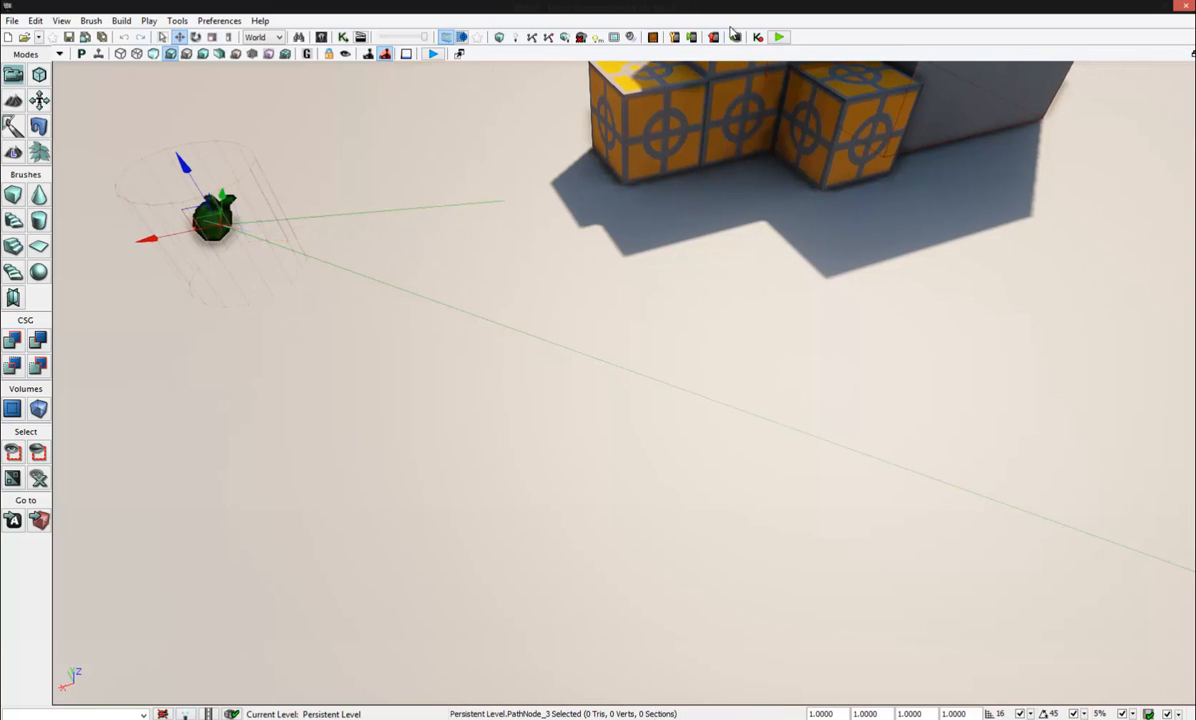
pyautogui.click(780, 38)
pyautogui.press('w')
pyautogui.press('a')
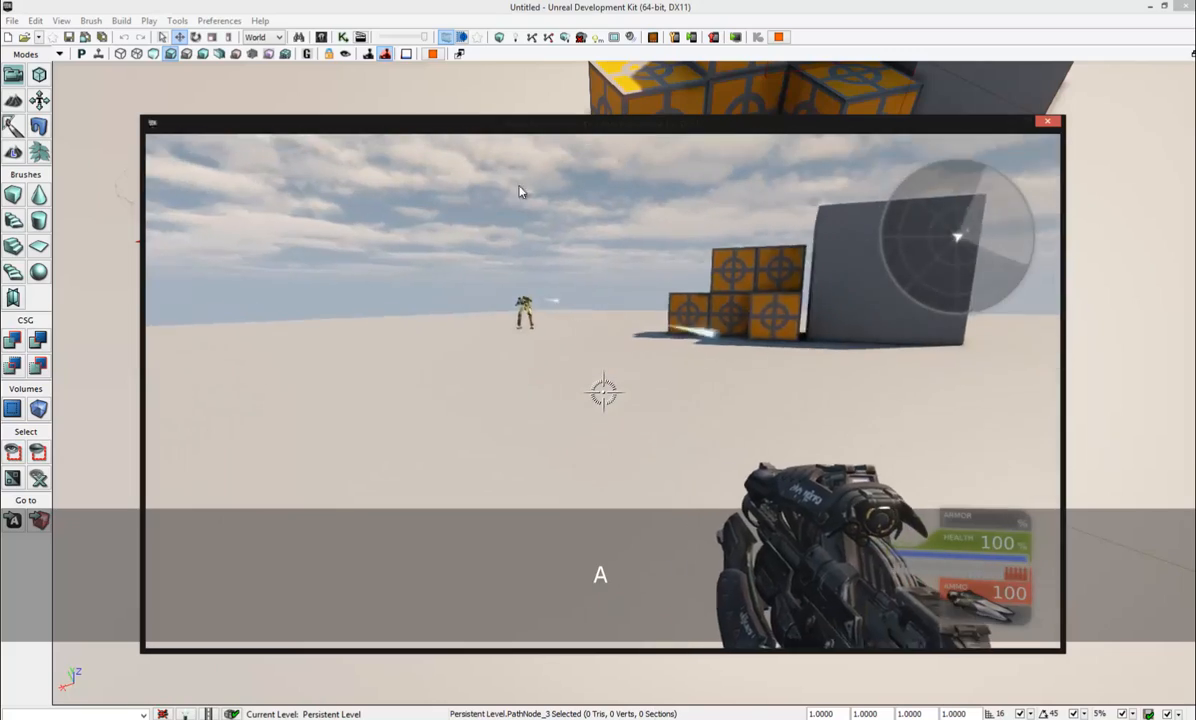
pyautogui.press('w')
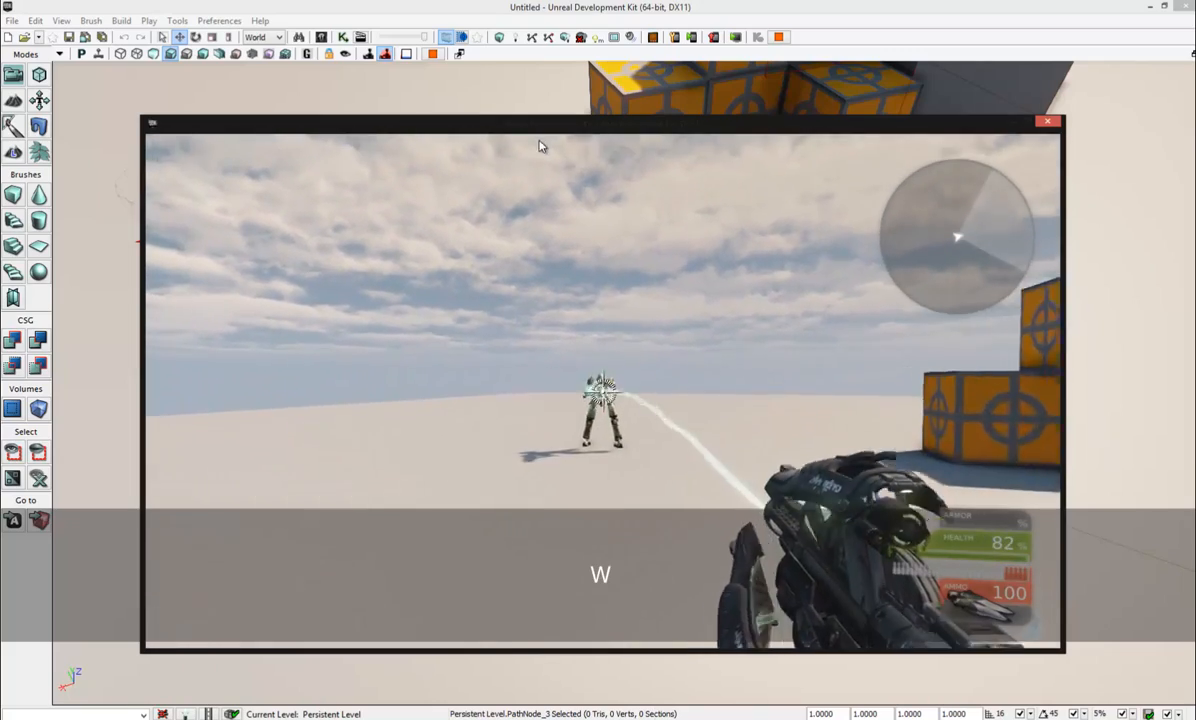
pyautogui.click(542, 152)
pyautogui.press('a')
pyautogui.press('w')
pyautogui.press('d')
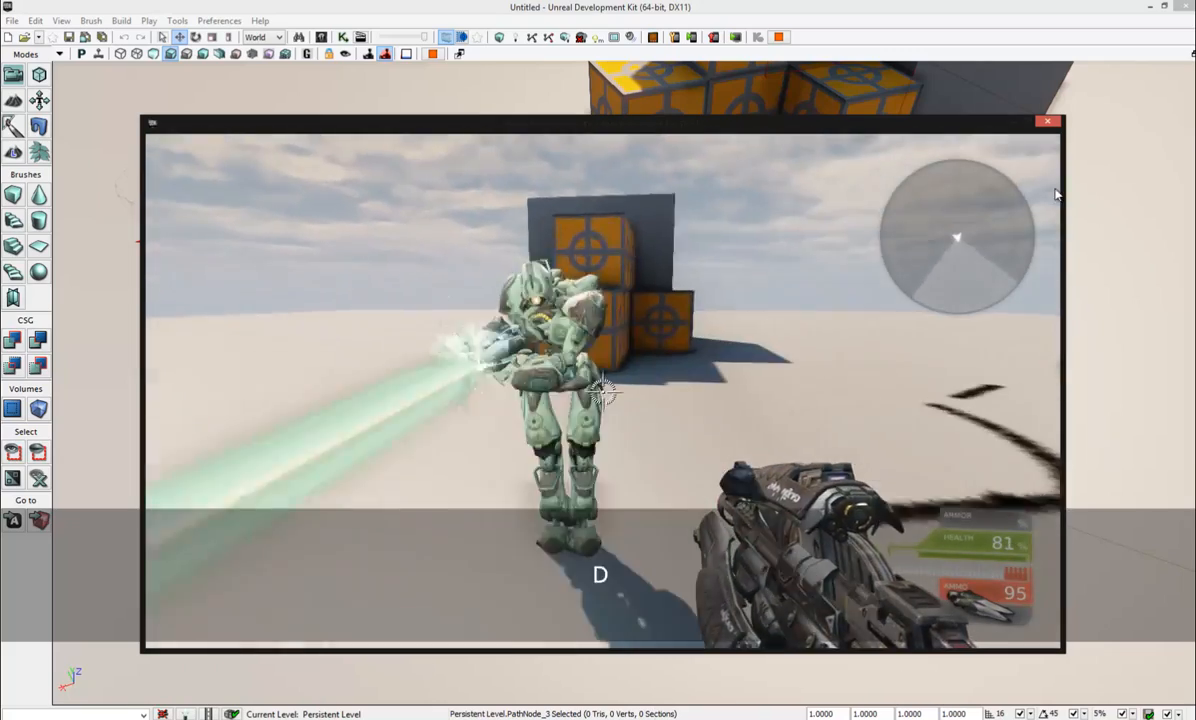
pyautogui.press('s')
pyautogui.press('d')
pyautogui.press('w')
pyautogui.press('Escape')
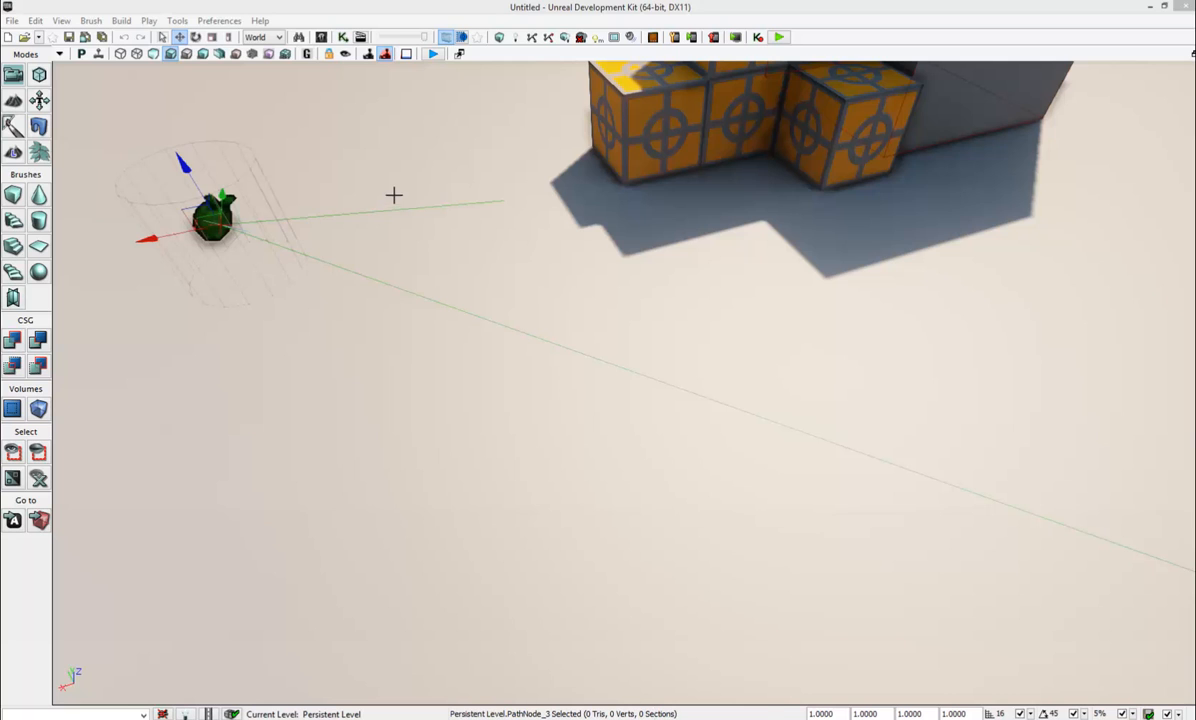
# Step: Duplicate the path node and place the two nodes apart along the Y axis beside the orange blocks
pyautogui.moveTo(394, 195); pyautogui.dragTo(280, 62, button='right')
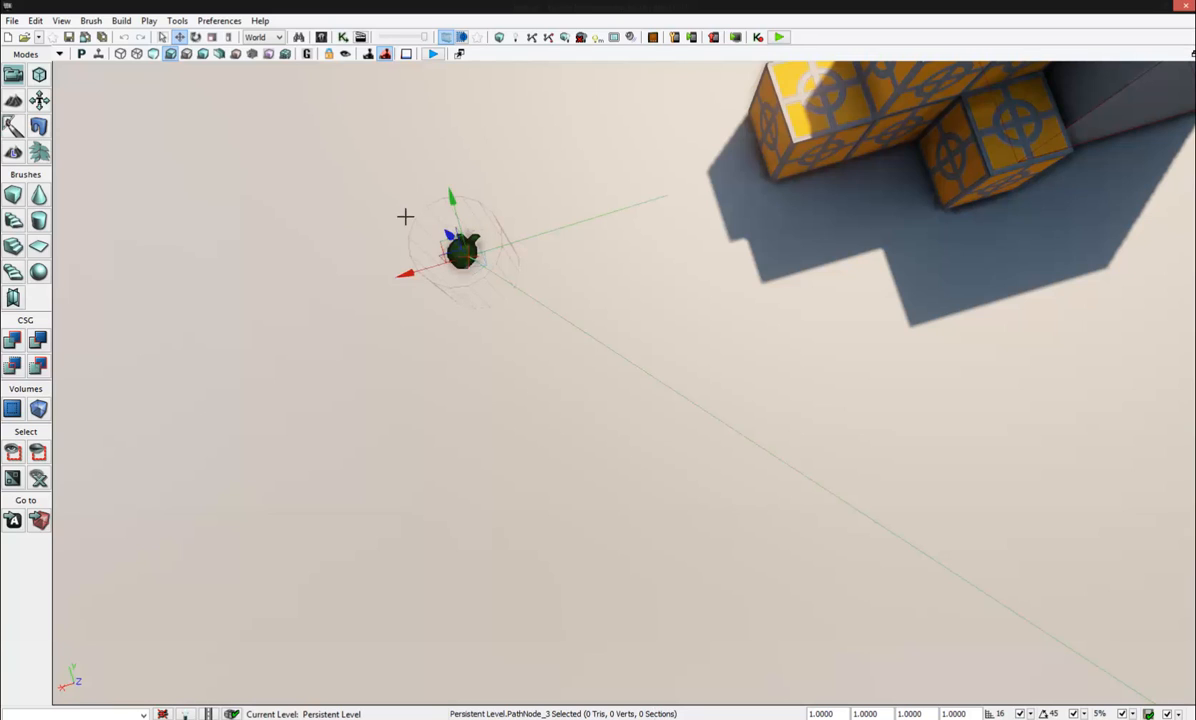
pyautogui.hotkey('alt', 'w')
pyautogui.moveTo(525, 240); pyautogui.dragTo(531, 312, button='right')
pyautogui.hotkey('alt', 'w')
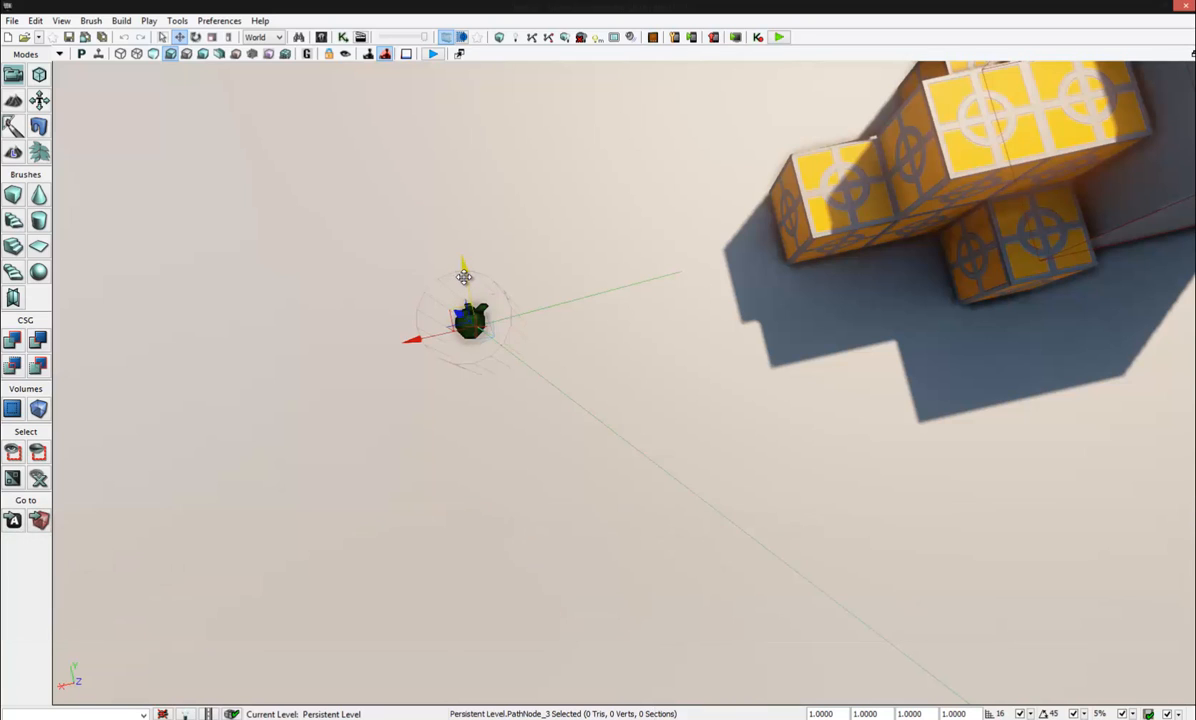
pyautogui.press('shift')
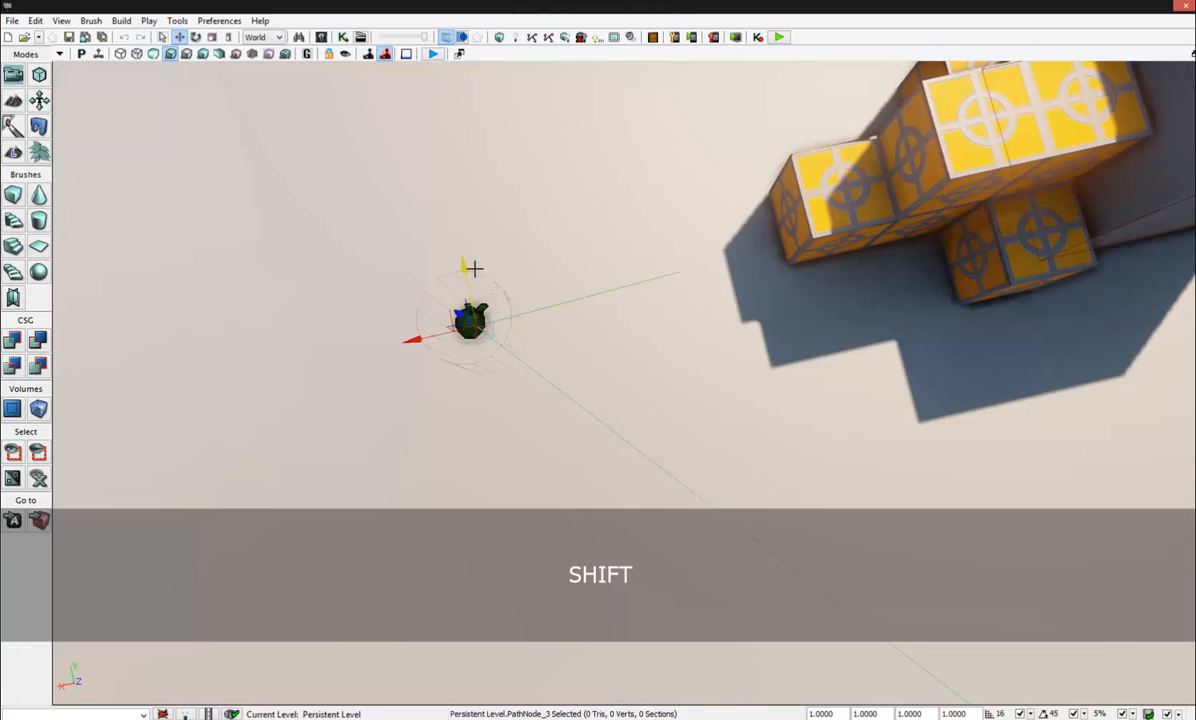
pyautogui.keyDown('shift'); pyautogui.moveTo(470, 270); pyautogui.dragTo(533, 705); pyautogui.keyUp('shift')
pyautogui.moveTo(466, 230); pyautogui.dragTo(441, 61)
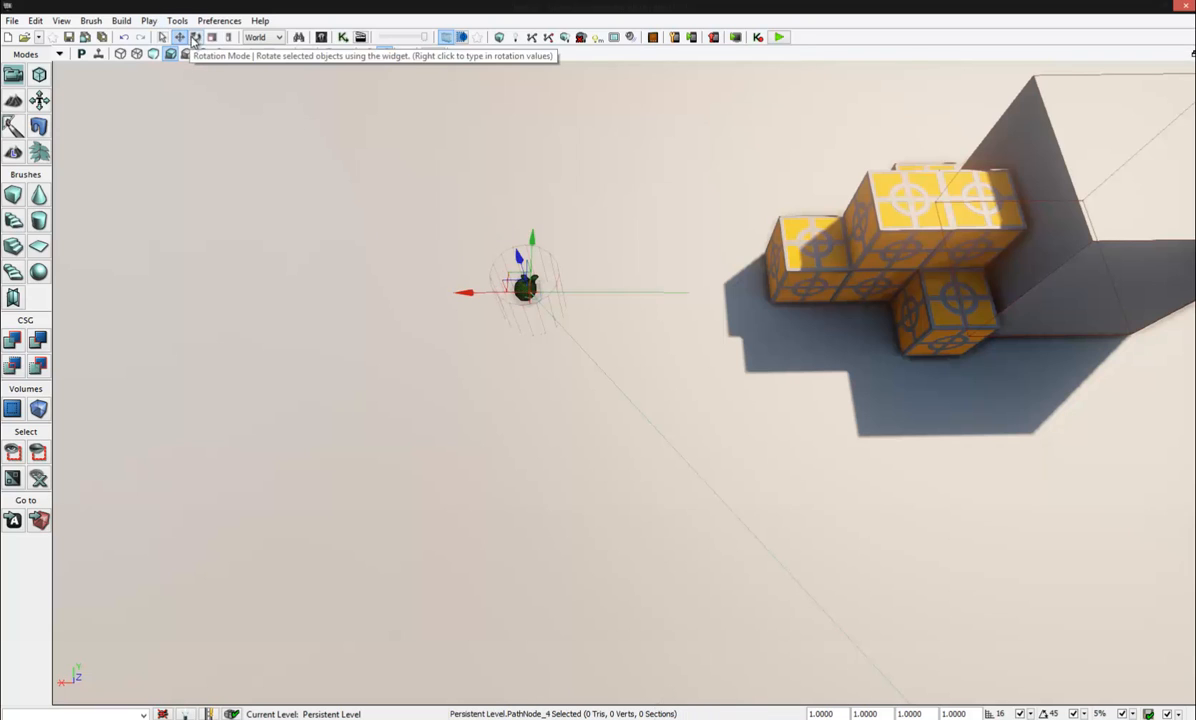
# Step: Rotate the path node beside the orange blocks and its copy about their vertical axes
pyautogui.click(195, 37)
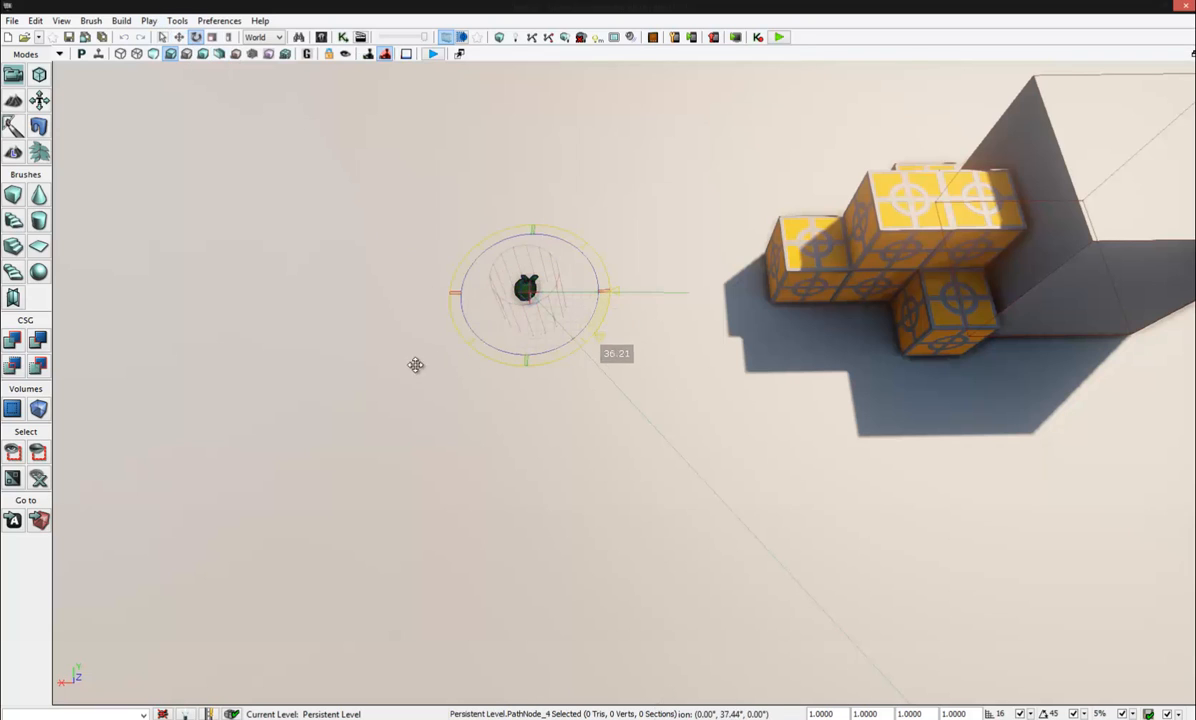
pyautogui.moveTo(274, 370); pyautogui.dragTo(273, 371)
pyautogui.moveTo(606, 459)
pyautogui.mouseDown()
pyautogui.moveTo(595, 603)
pyautogui.moveTo(606, 576)
pyautogui.moveTo(601, 457)
pyautogui.mouseUp()
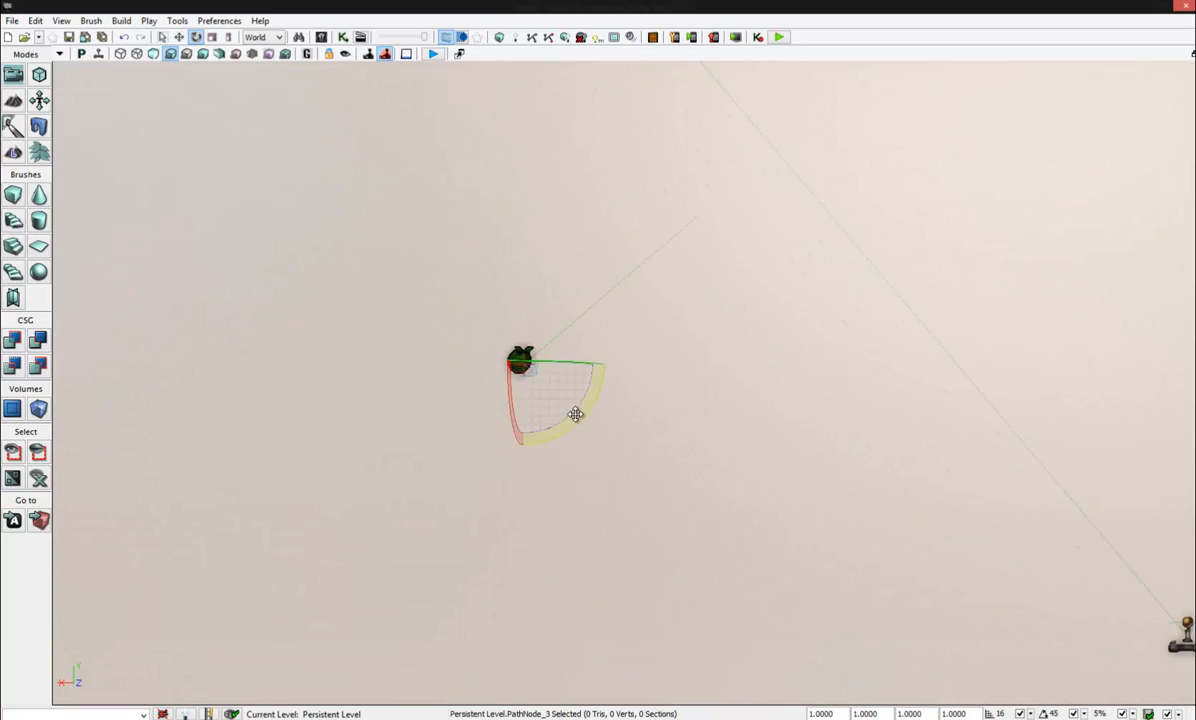
pyautogui.moveTo(652, 305); pyautogui.dragTo(652, 305)
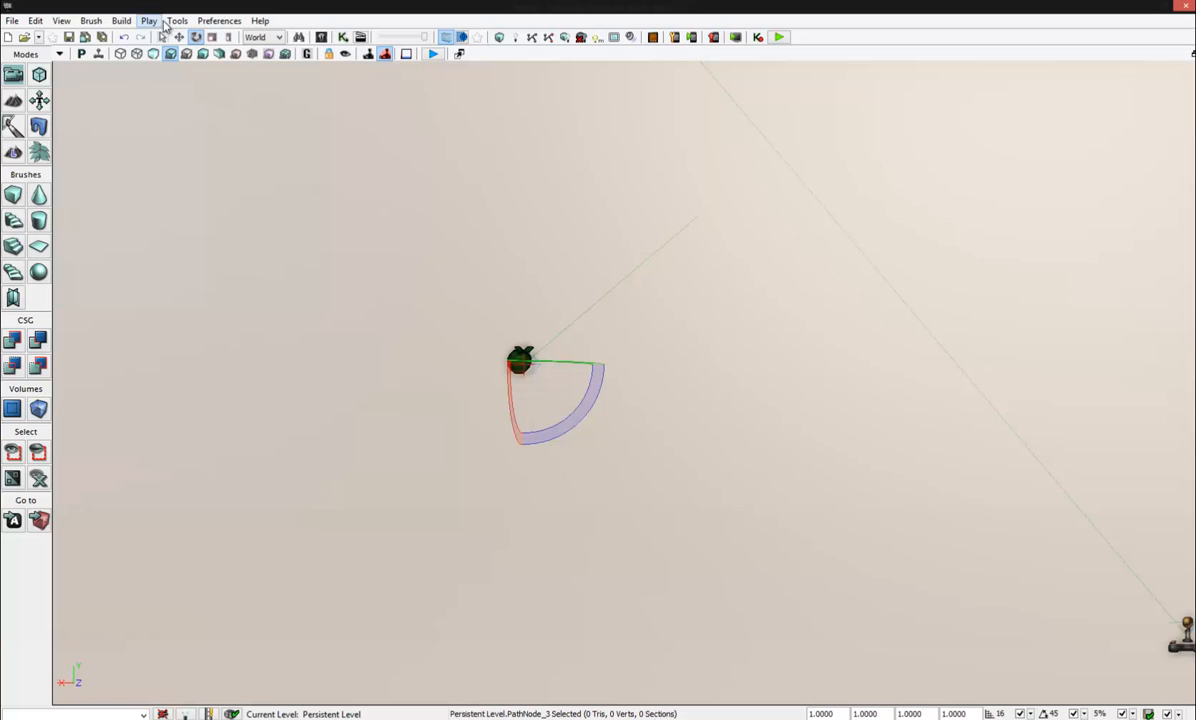
# Step: Place another path node copy farther across the floor in the negative X direction and rotate it about its vertical axis
pyautogui.click(179, 37)
pyautogui.keyDown('shift'); pyautogui.moveTo(477, 368); pyautogui.dragTo(887, 335); pyautogui.keyUp('shift')
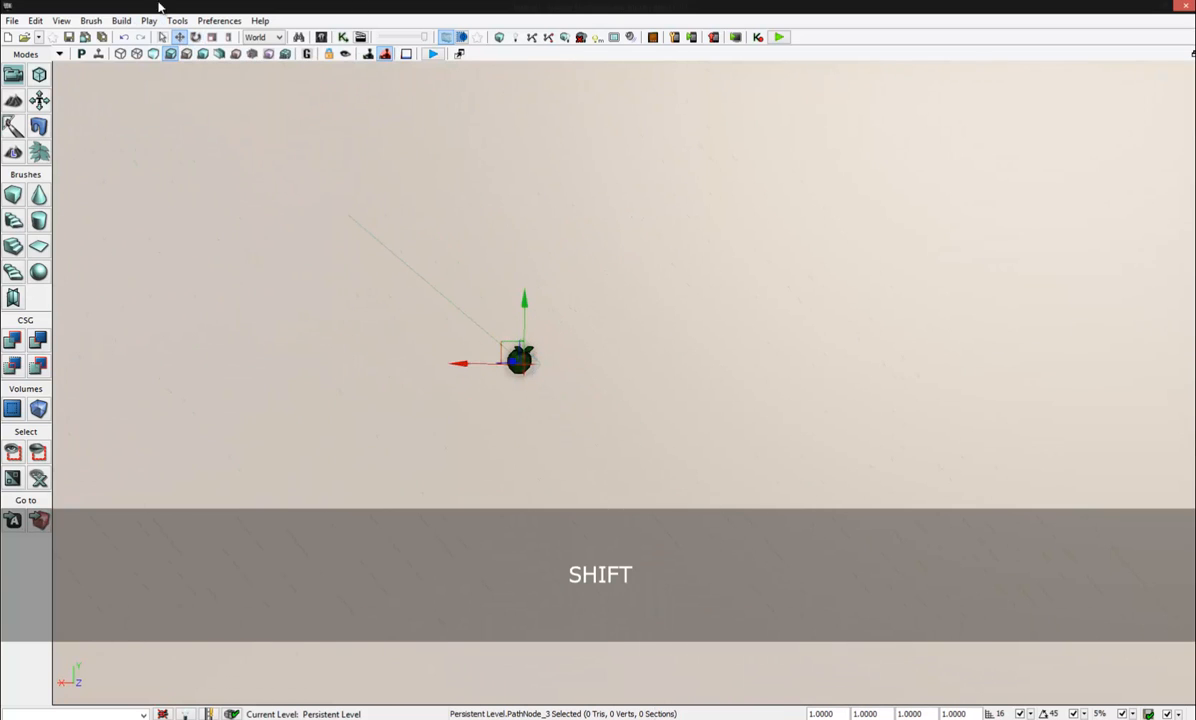
pyautogui.click(196, 37)
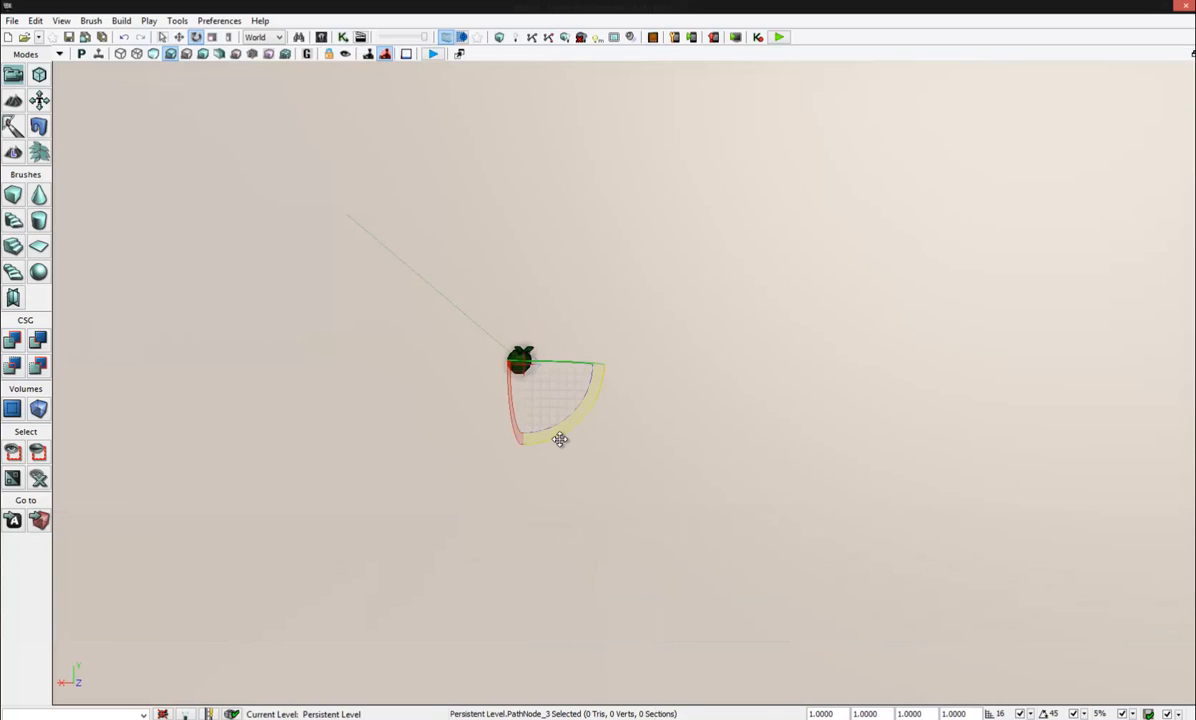
pyautogui.moveTo(582, 61); pyautogui.dragTo(199, 426)
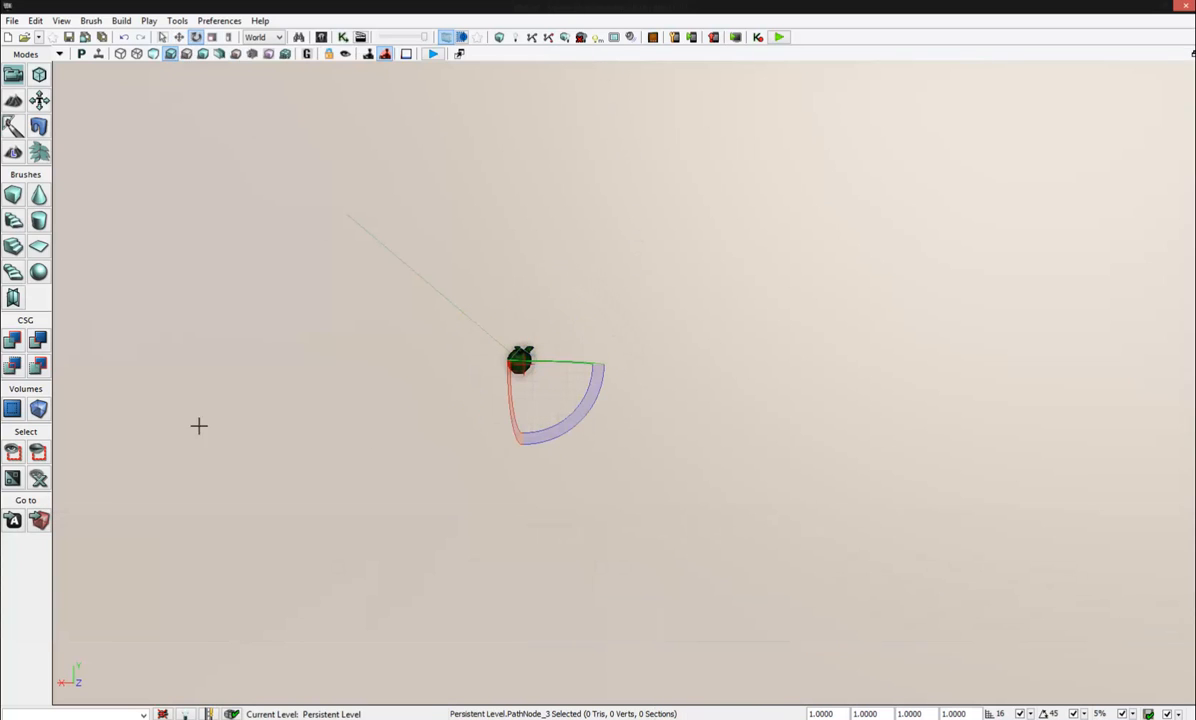
# Step: Place a further path node copy in the positive Y direction, beyond the gray block, and turn it toward the blocks
pyautogui.click(180, 37)
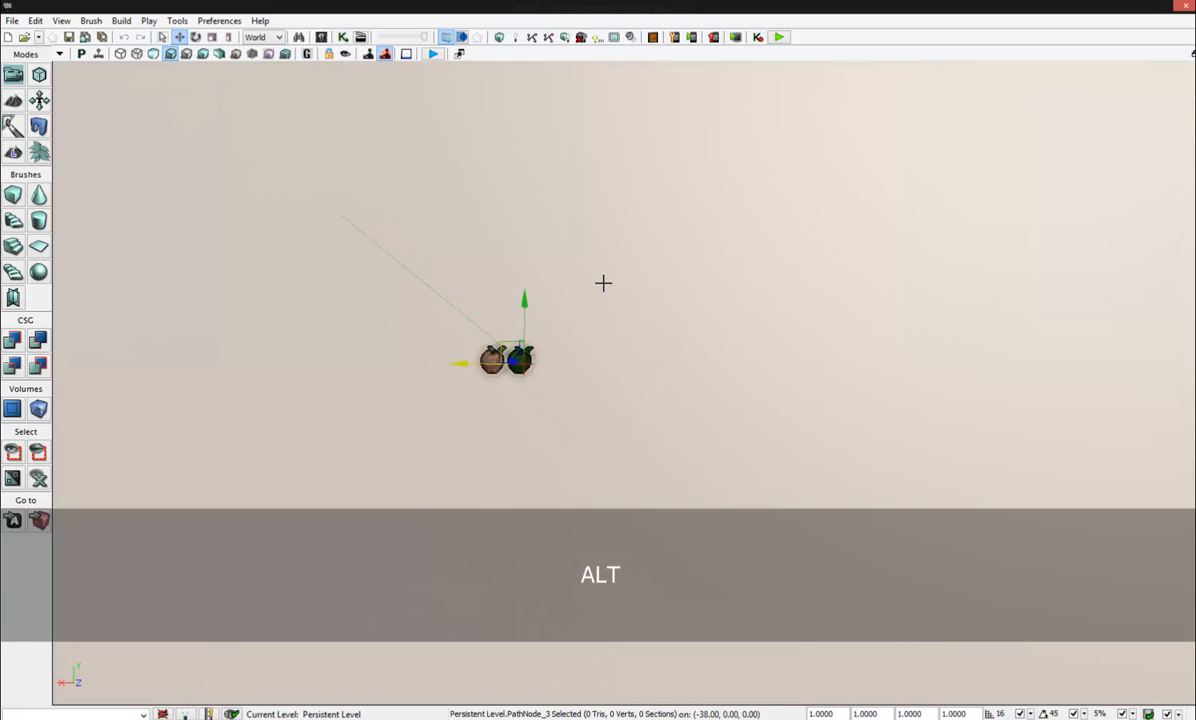
pyautogui.moveTo(522, 316); pyautogui.dragTo(465, 352, button='right')
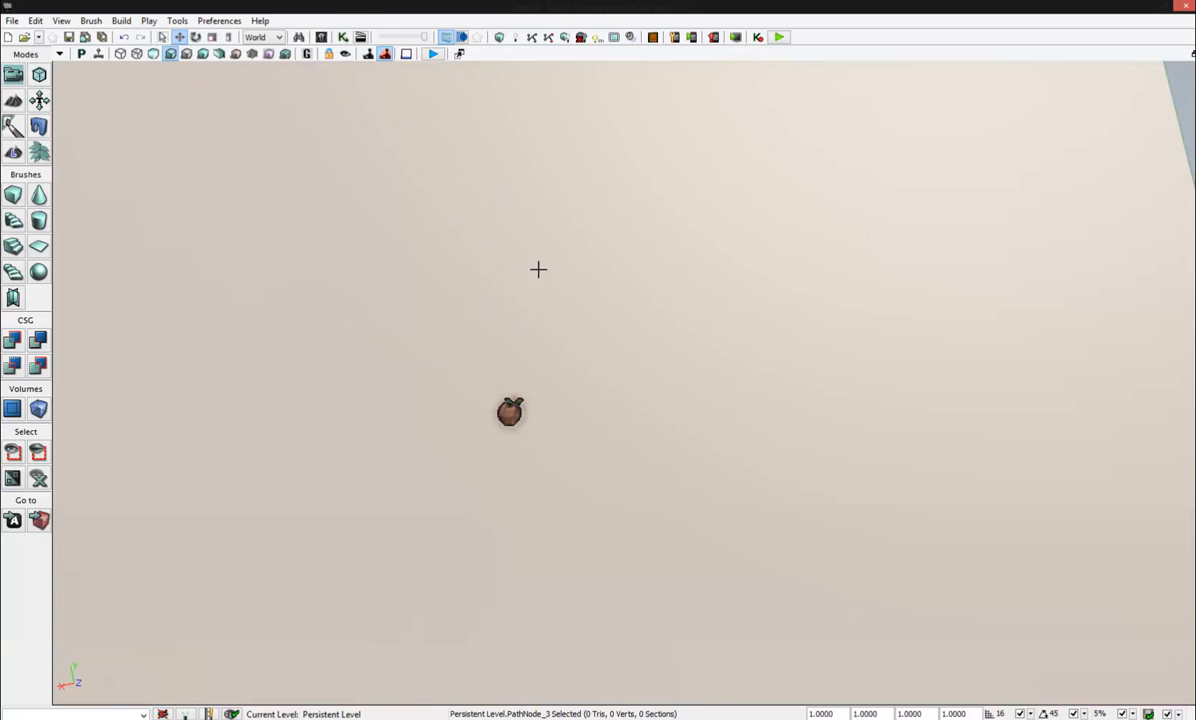
pyautogui.moveTo(538, 269)
pyautogui.mouseDown()
pyautogui.moveTo(432, 227)
pyautogui.moveTo(414, 56)
pyautogui.moveTo(331, 182)
pyautogui.moveTo(545, 275)
pyautogui.mouseUp()
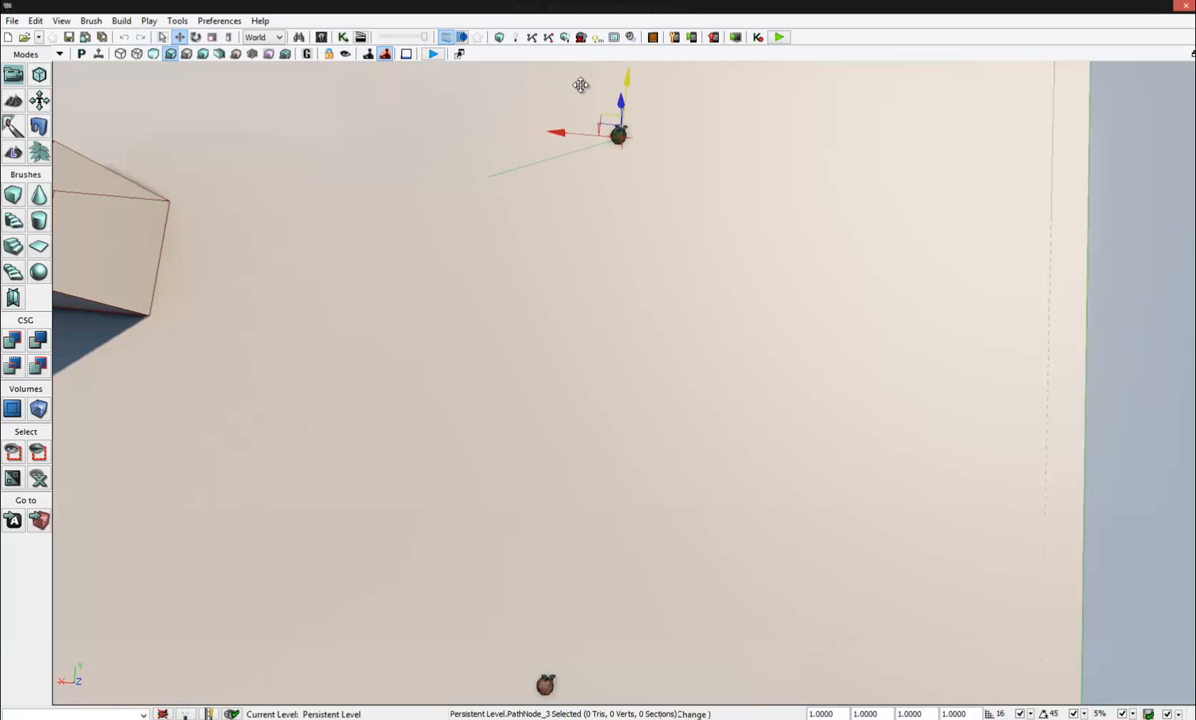
pyautogui.moveTo(517, 228); pyautogui.dragTo(514, 296)
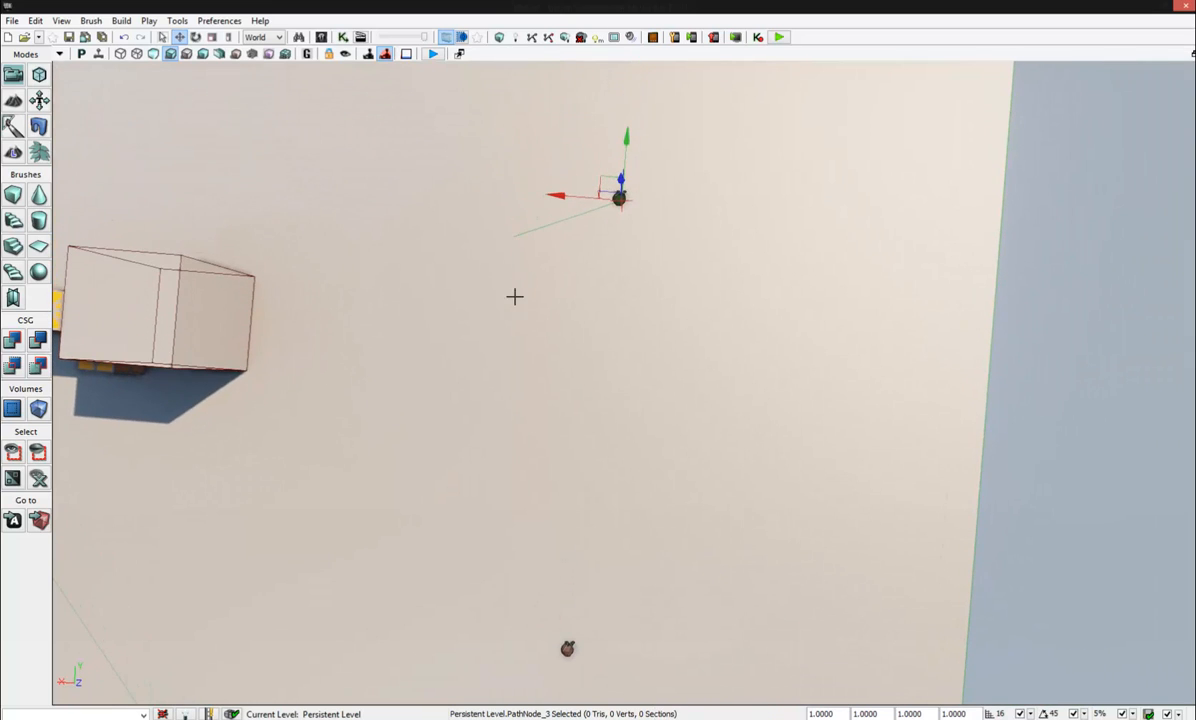
pyautogui.click(195, 37)
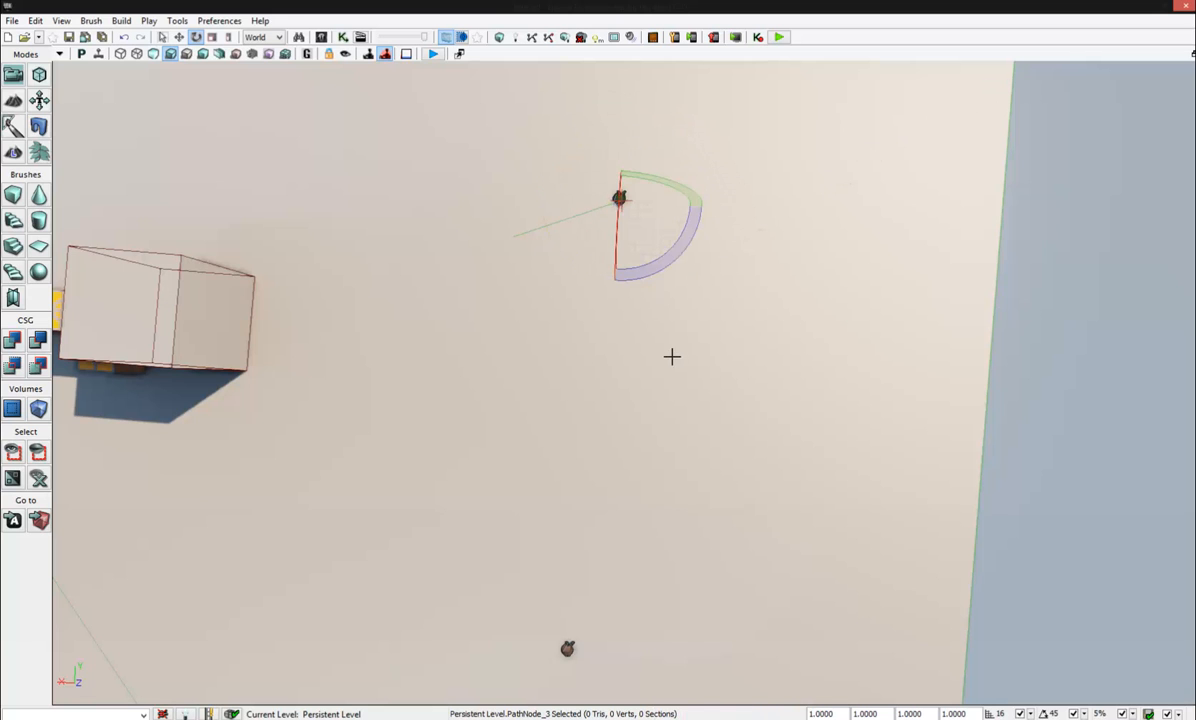
pyautogui.moveTo(671, 356); pyautogui.dragTo(672, 231)
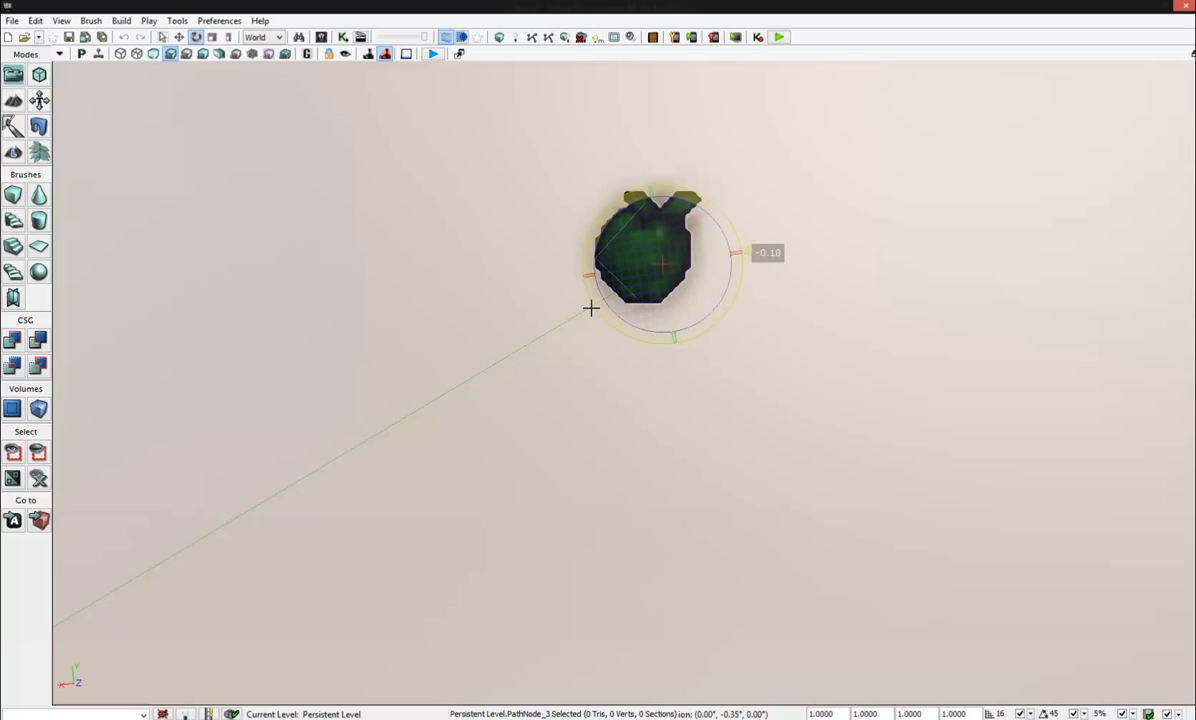
pyautogui.moveTo(591, 308); pyautogui.dragTo(335, 362)
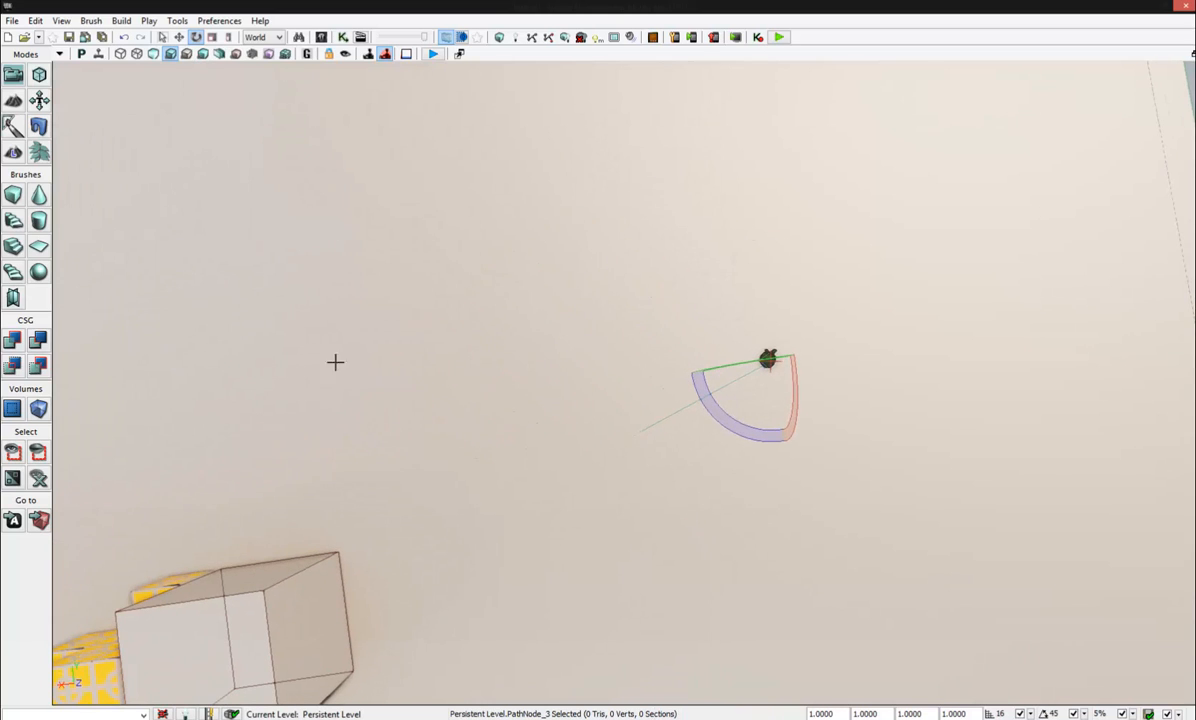
# Step: Duplicate that path node in the positive X direction behind the gray block and rotate the new one about its vertical axis
pyautogui.click(181, 38)
pyautogui.moveTo(482, 580); pyautogui.dragTo(436, 588, button='right')
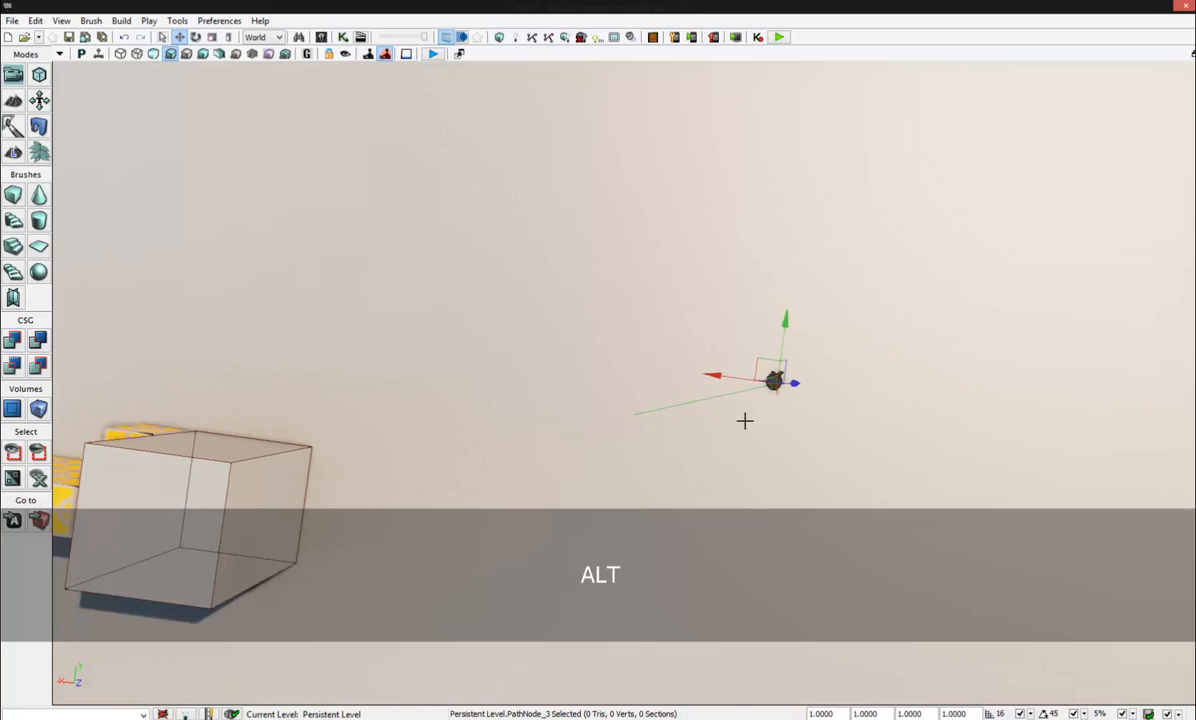
pyautogui.keyDown('alt'); pyautogui.moveTo(697, 379); pyautogui.dragTo(485, 195); pyautogui.keyUp('alt')
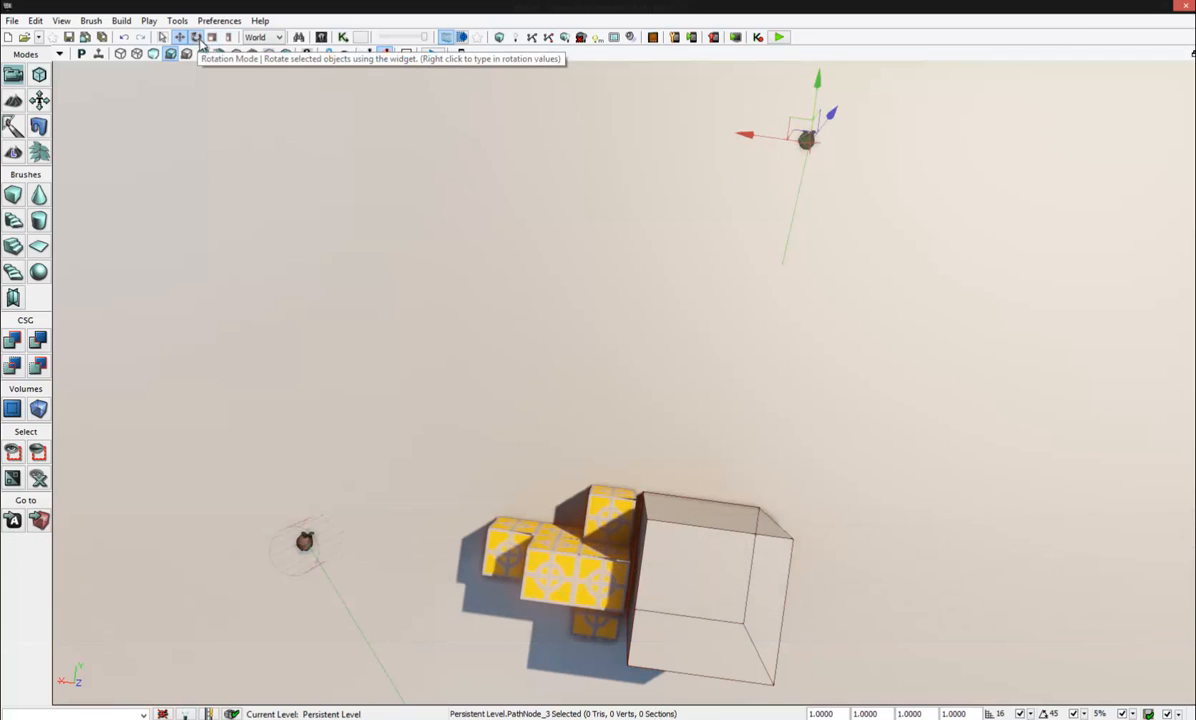
pyautogui.click(196, 37)
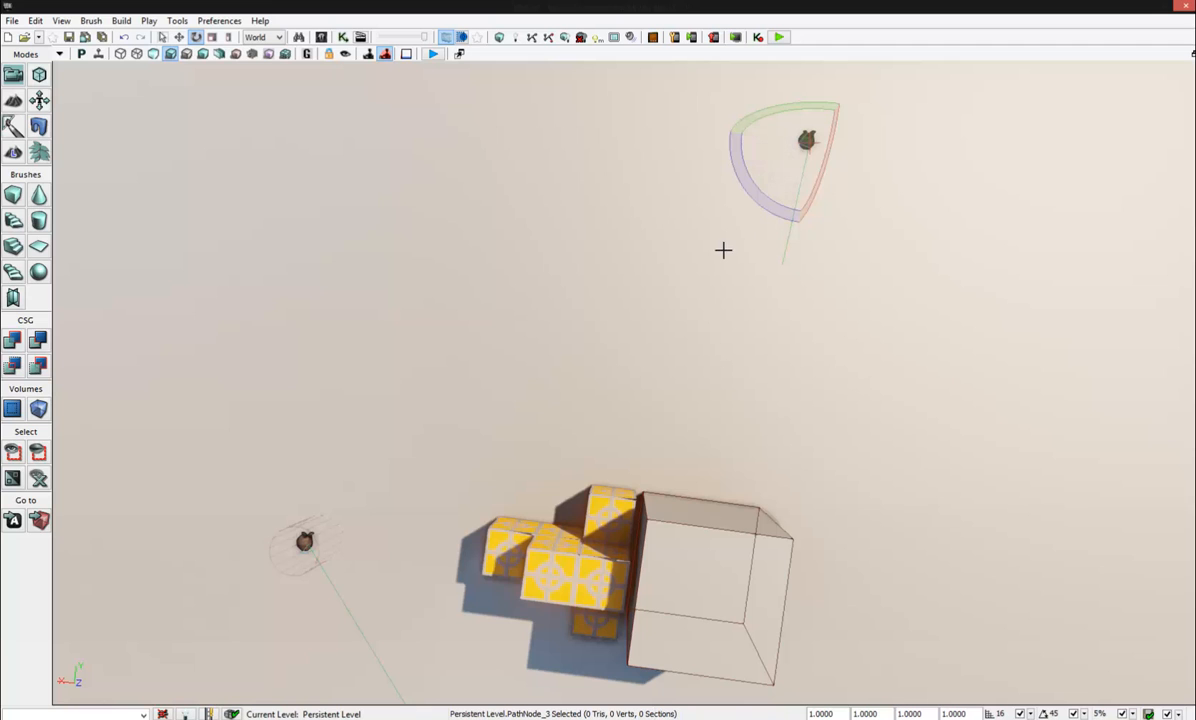
pyautogui.moveTo(723, 250); pyautogui.dragTo(629, 294)
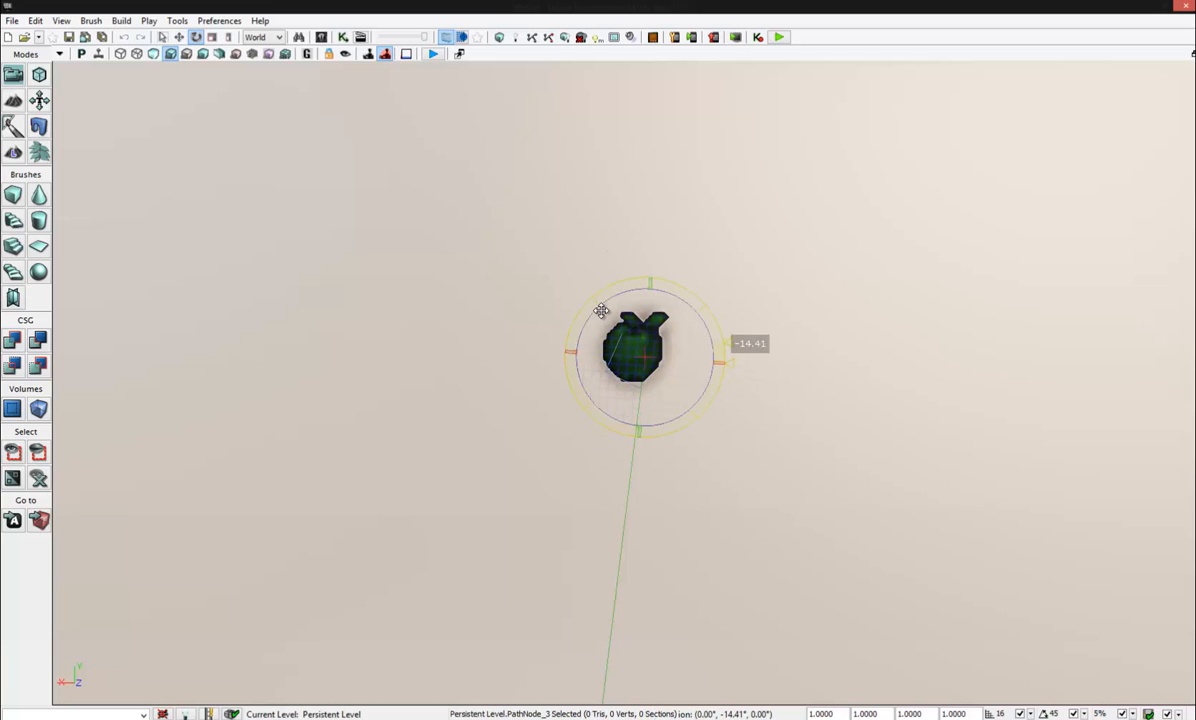
pyautogui.moveTo(427, 439); pyautogui.dragTo(368, 382)
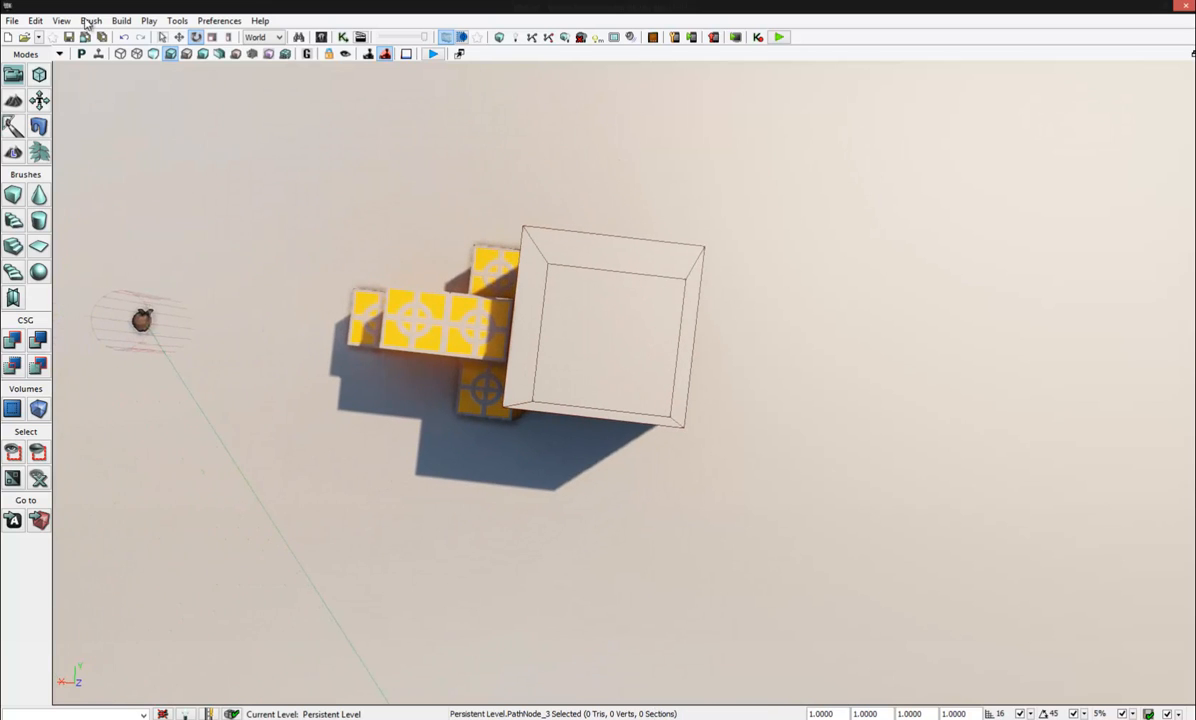
# Step: Build the AI paths for the level's path nodes and dismiss the map check results
pyautogui.click(121, 21)
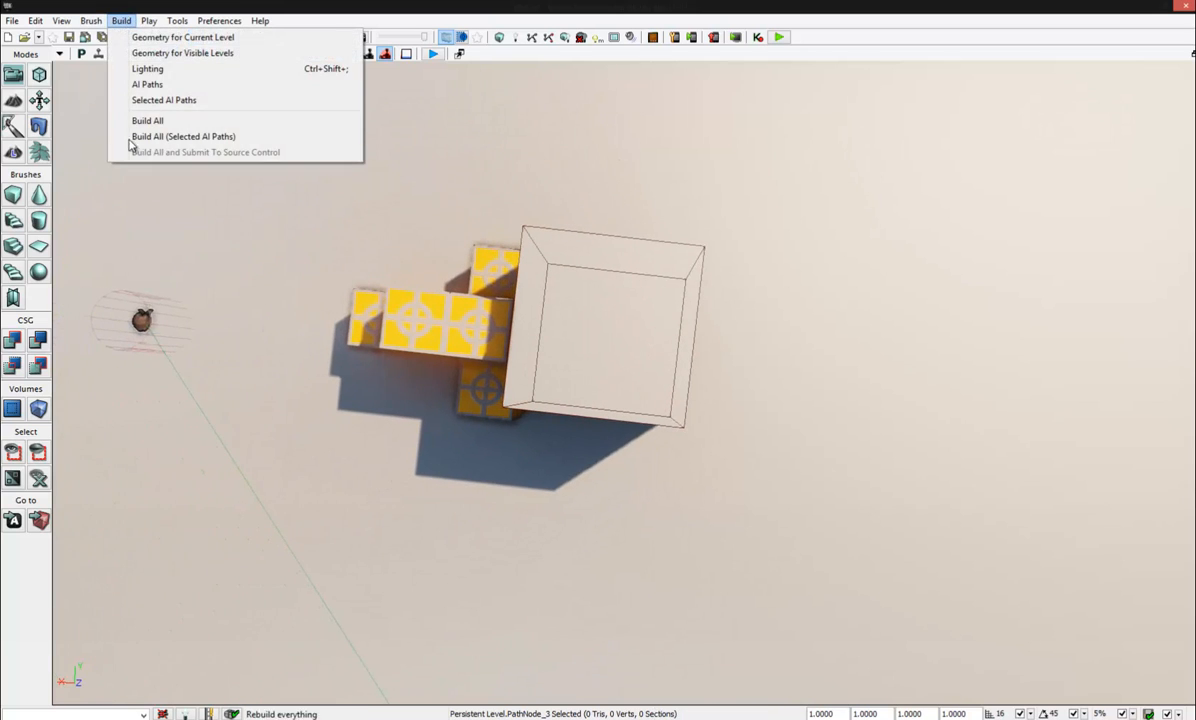
pyautogui.click(202, 84)
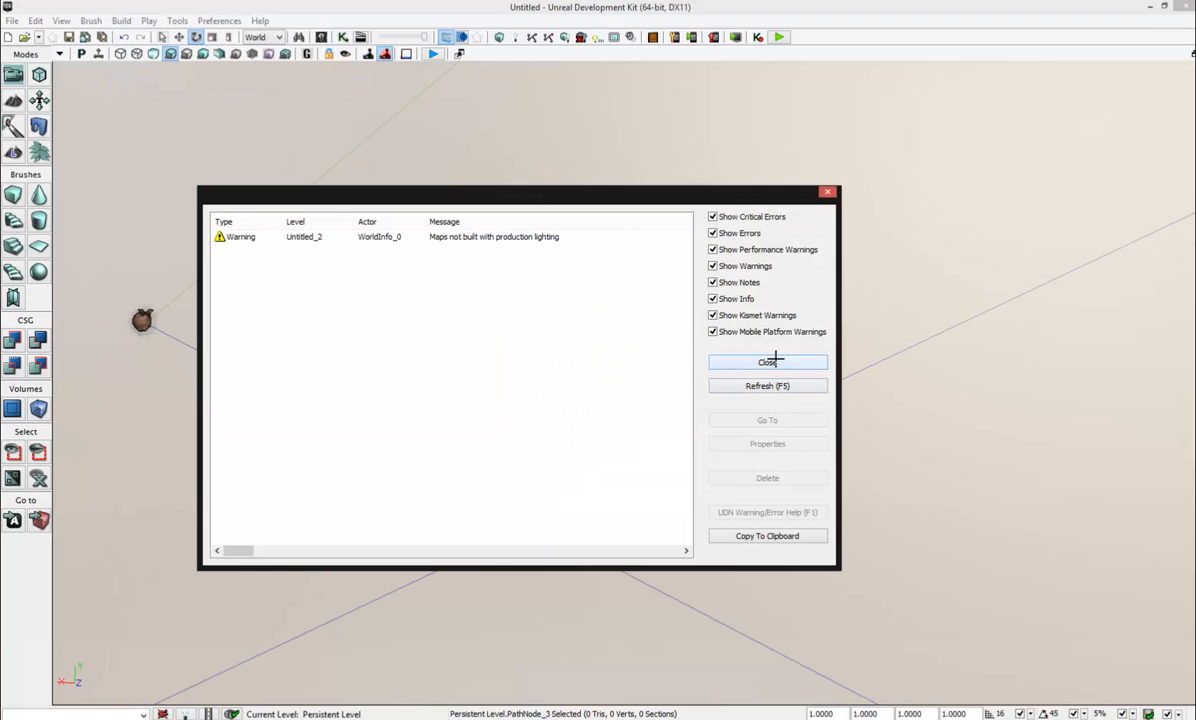
pyautogui.click(776, 358)
# Step: Playtest the level from the gray block, moving around the floor to observe and fight the spawned bot, and end the session
pyautogui.click(598, 312)
pyautogui.rightClick(594, 339)
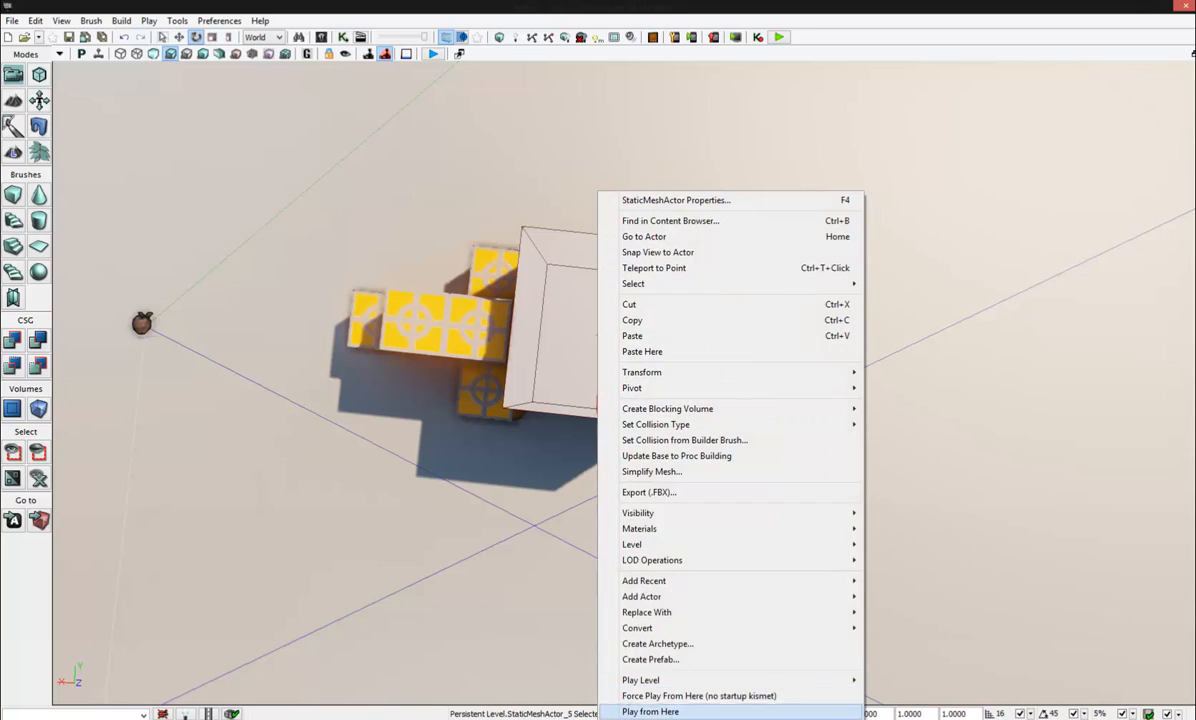
pyautogui.click(631, 711)
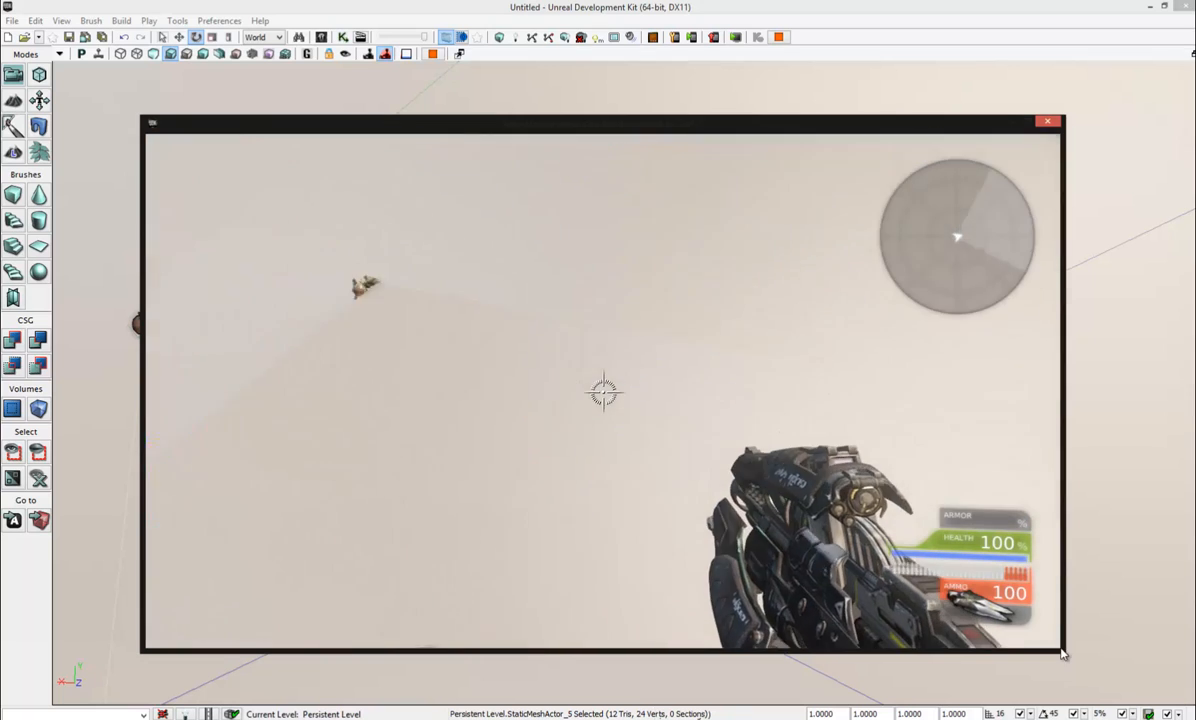
pyautogui.press('a')
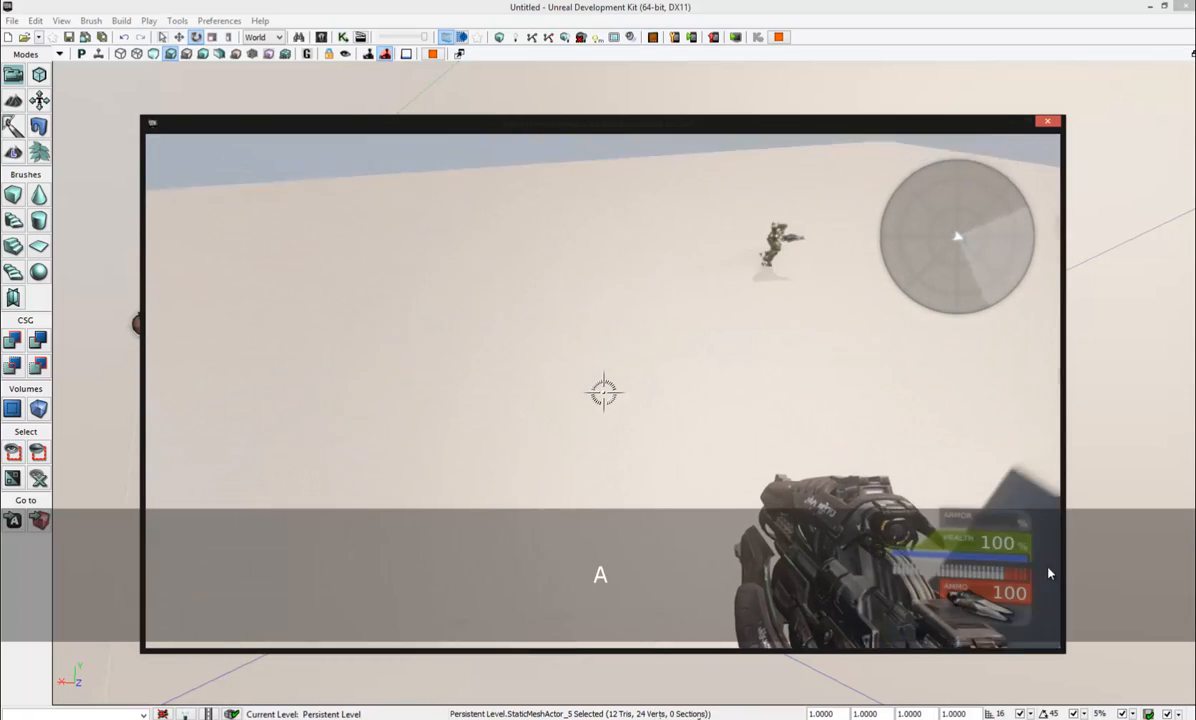
pyautogui.press('w')
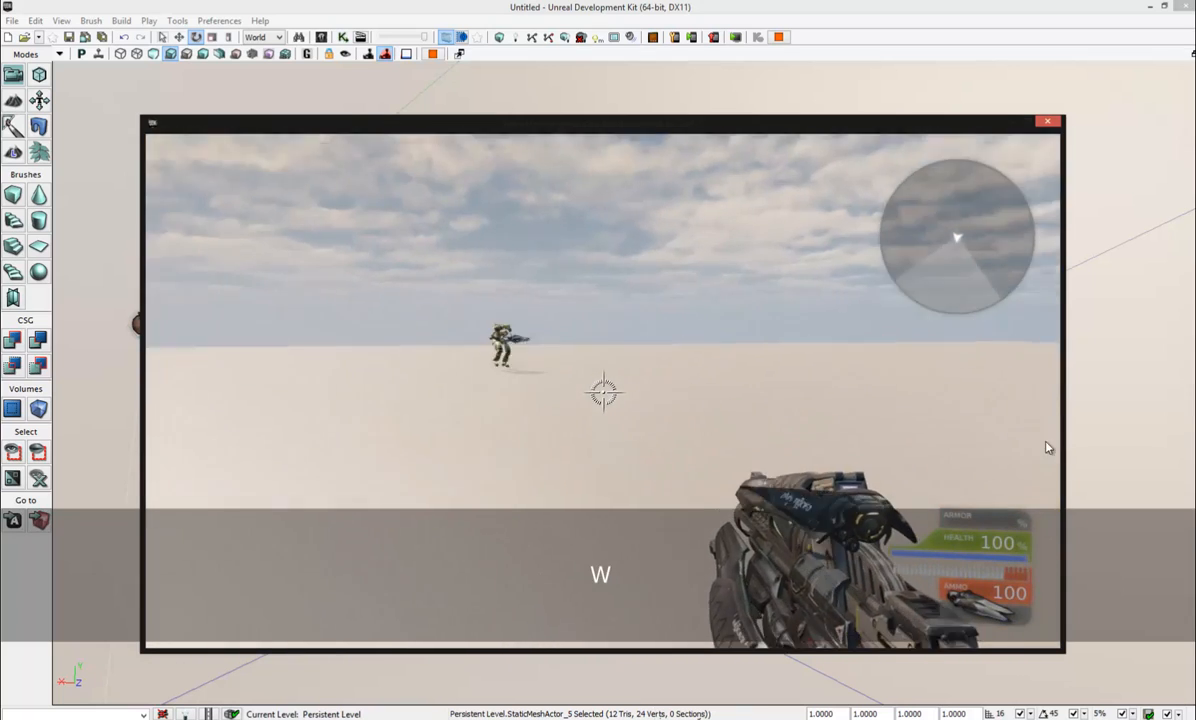
pyautogui.press('d')
pyautogui.press('s')
pyautogui.press('d')
pyautogui.press('w')
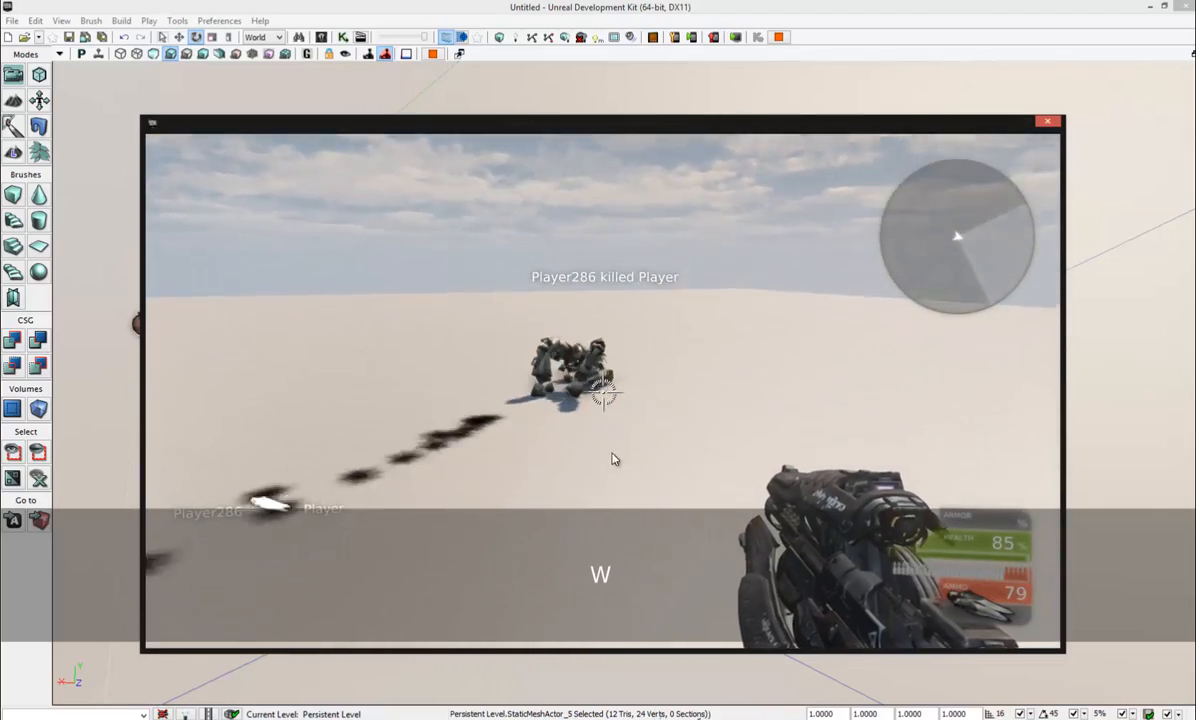
pyautogui.press('w')
pyautogui.press('Escape')
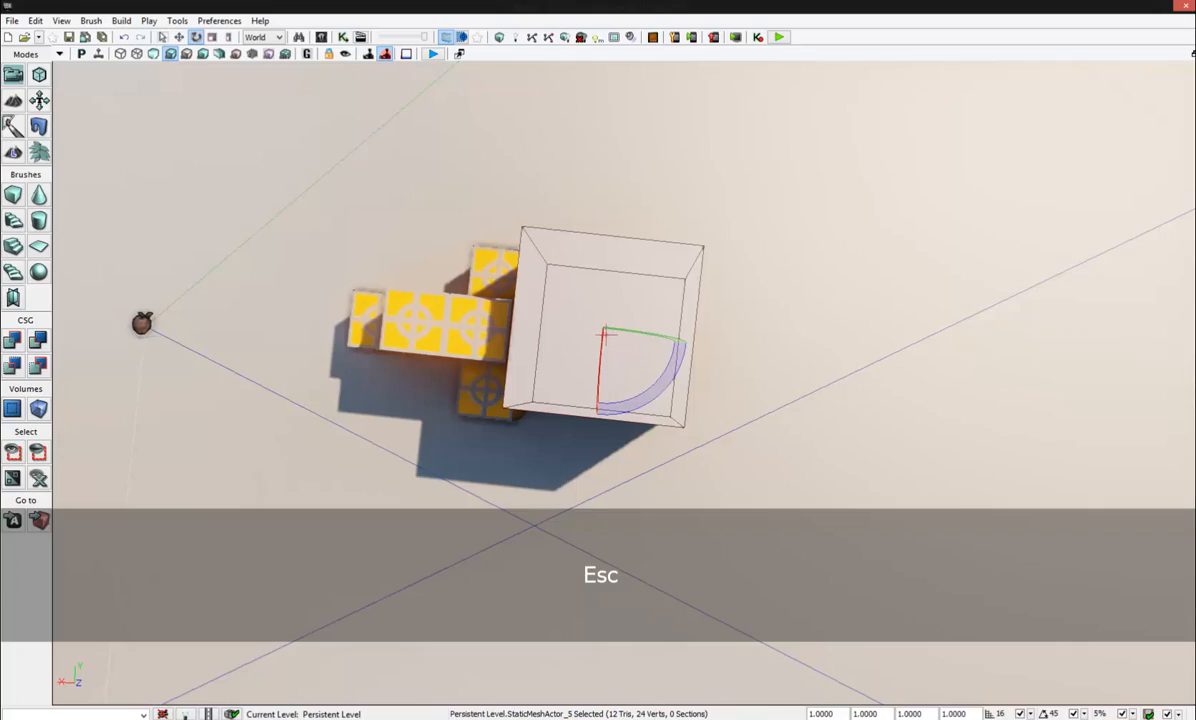
pyautogui.moveTo(605, 334); pyautogui.dragTo(144, 705, button='right')
pyautogui.moveTo(144, 705); pyautogui.dragTo(408, 528)
pyautogui.moveTo(497, 360); pyautogui.dragTo(505, 242, button='right')
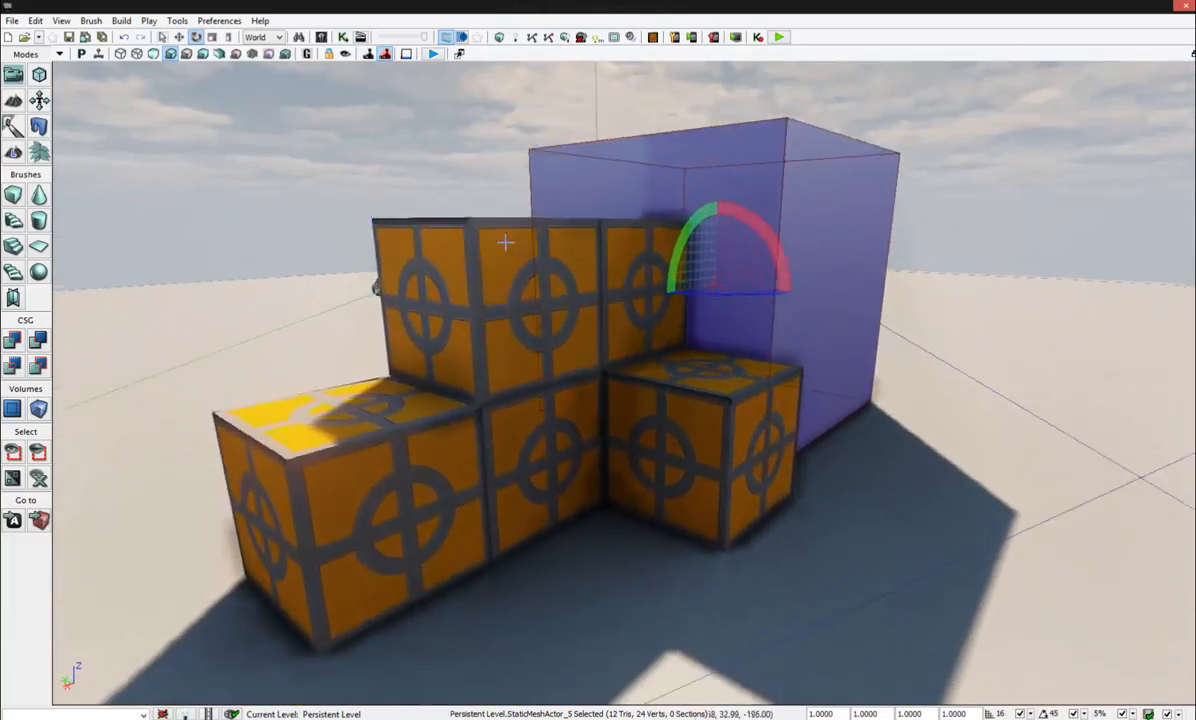
pyautogui.moveTo(505, 242); pyautogui.dragTo(734, 217)
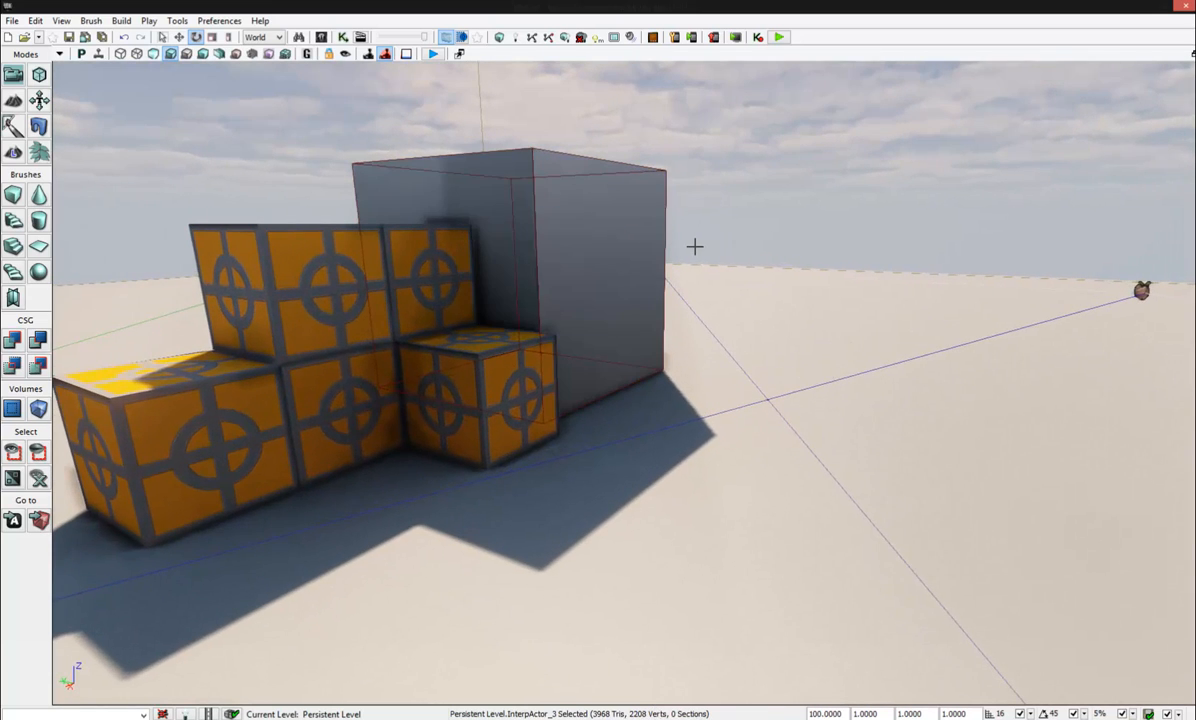